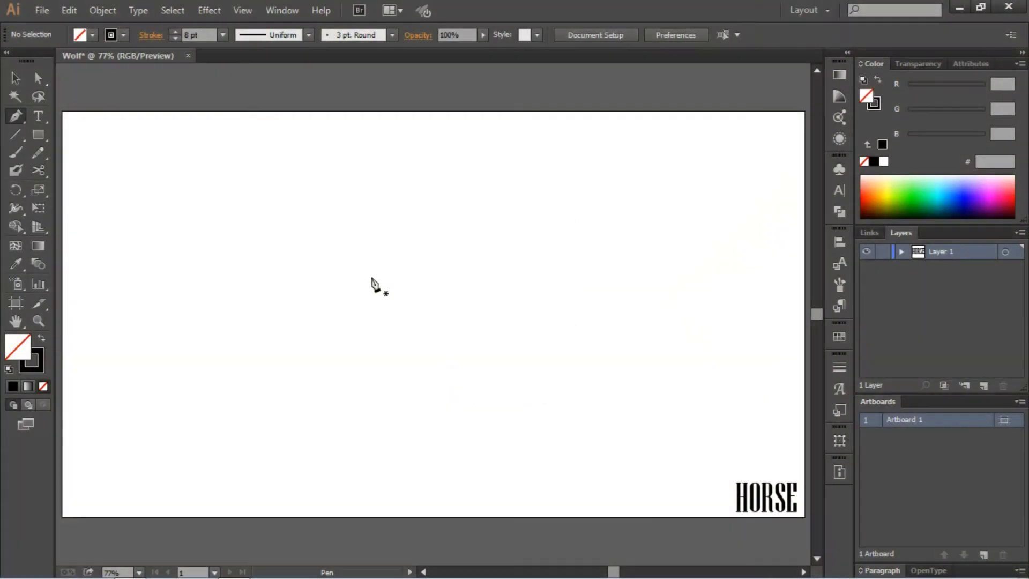
Draw an open 2-shaped path of straight segments with the Pen tool in the middle of the artboard and deselect it
left_click_drag(372, 277, 423, 225)
left_click(424, 225)
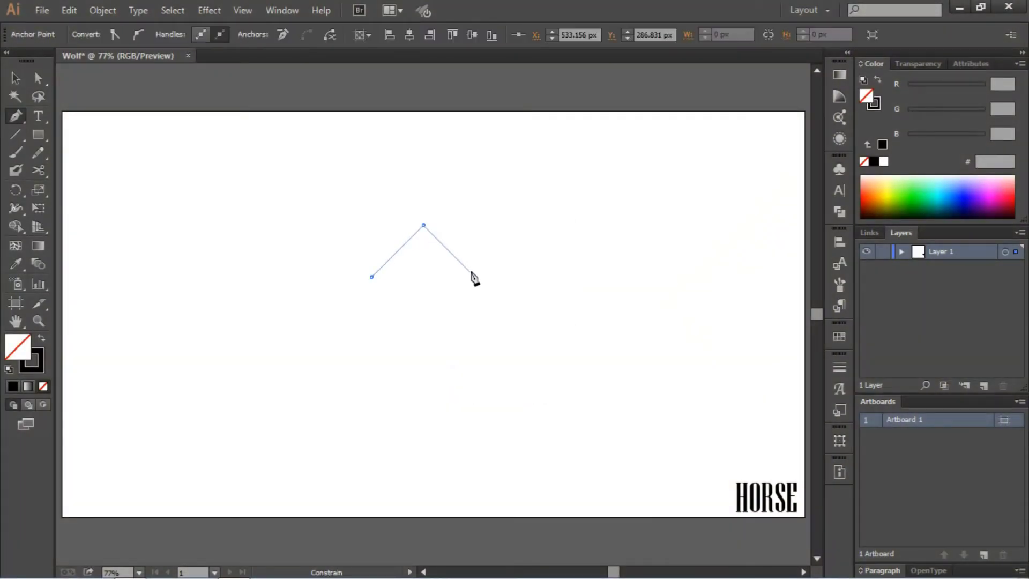
left_click(475, 278)
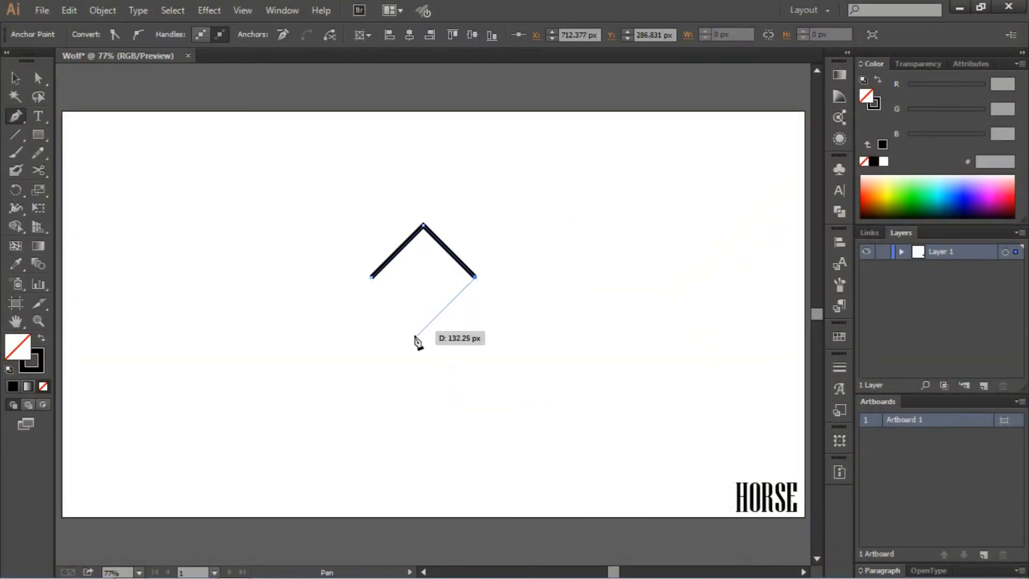
left_click(371, 383)
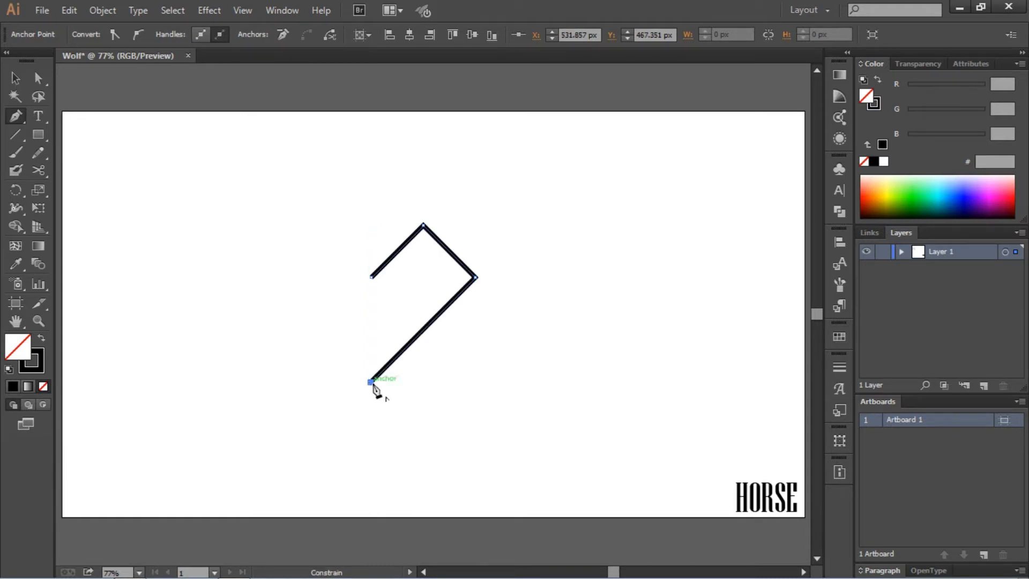
left_click(475, 383)
key("o")
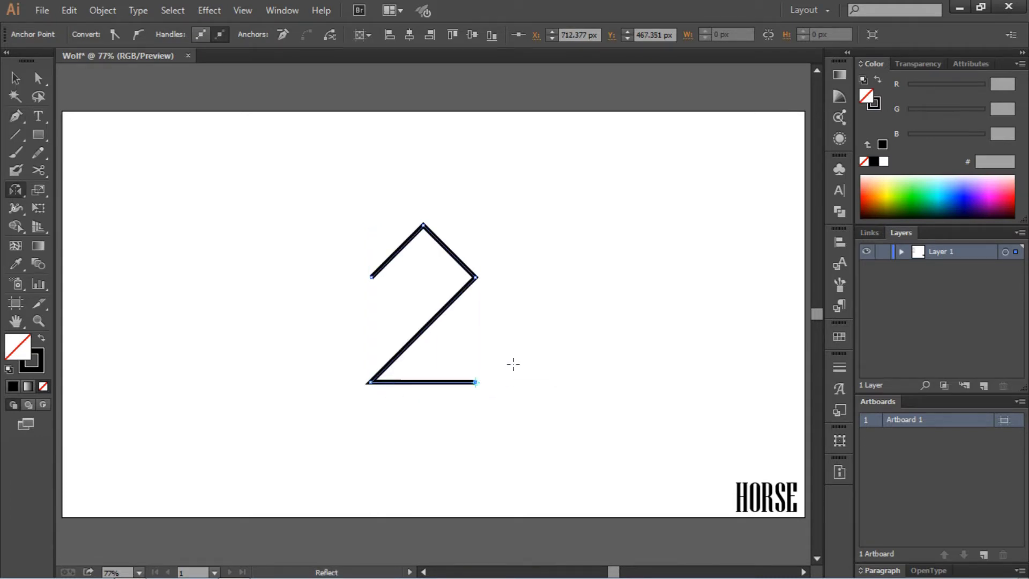
key("v")
left_click(301, 166)
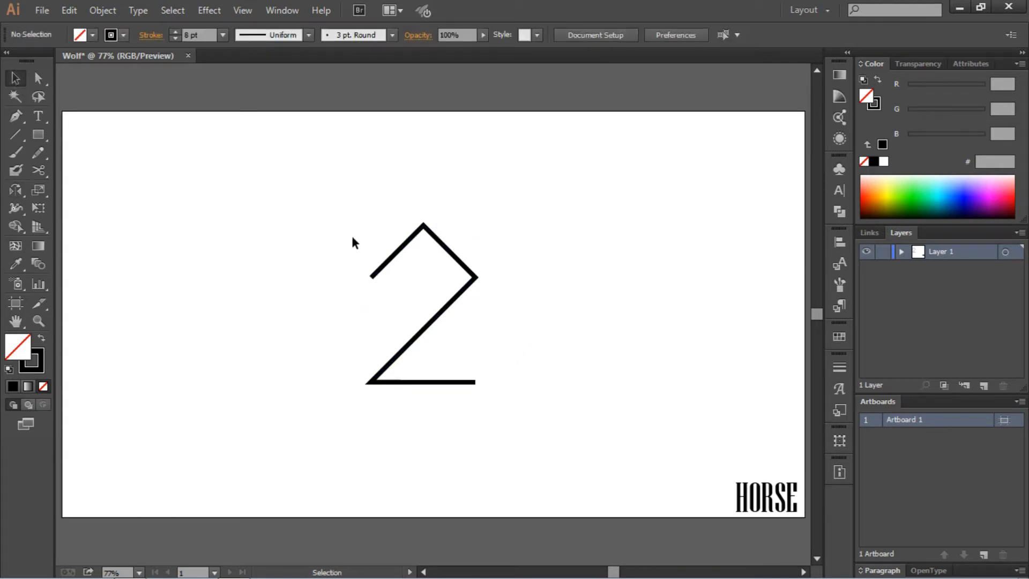
key("ctrl+plus")
key("ctrl+plus")
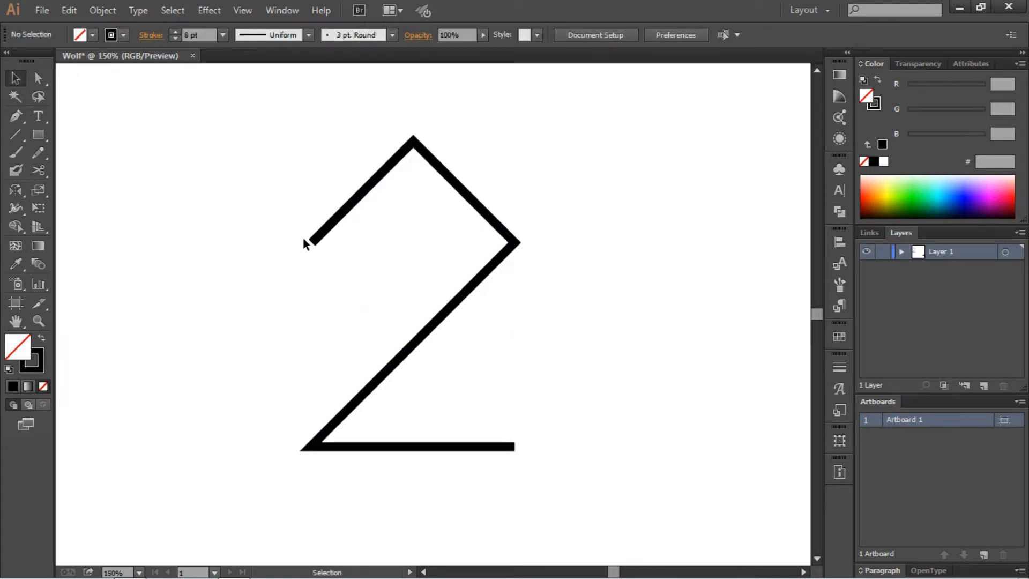
left_click(16, 117)
left_click(413, 141)
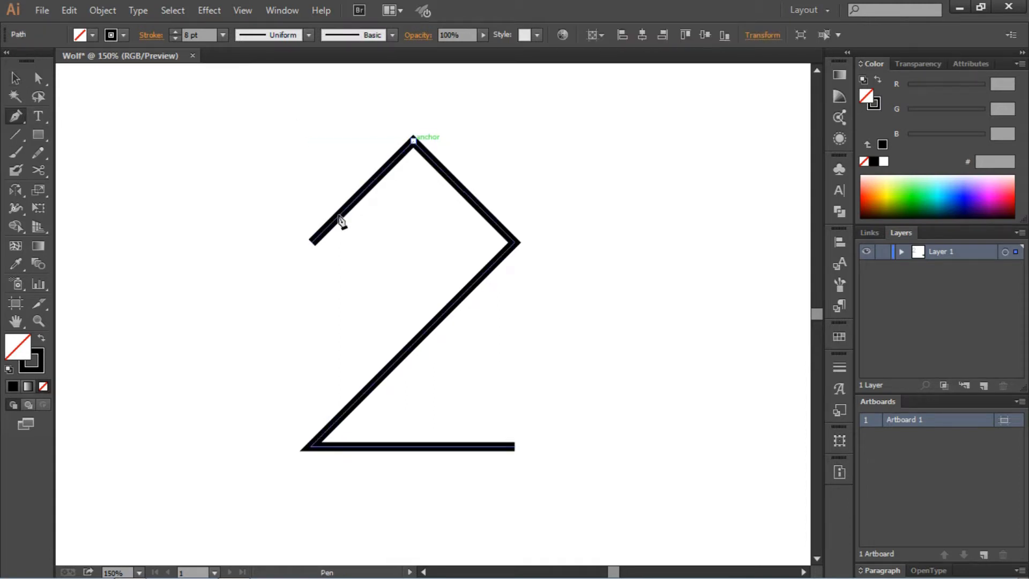
left_click(313, 243, "shift")
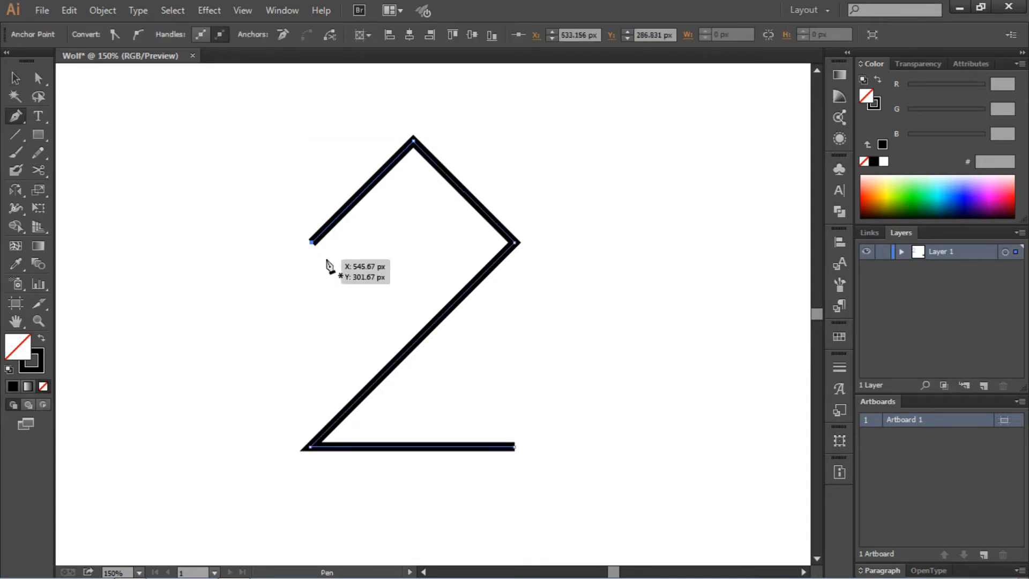
left_click(412, 141)
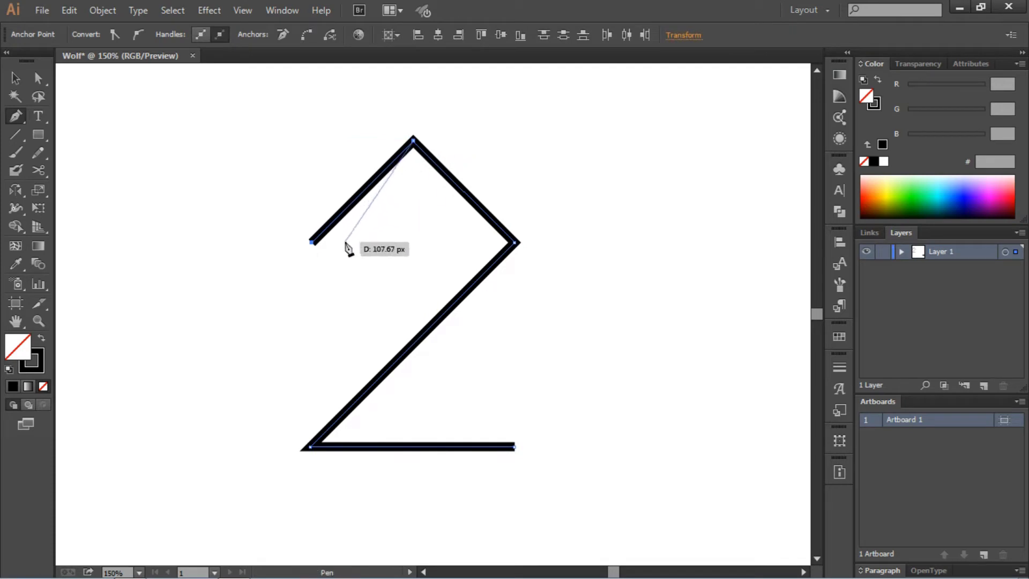
key("Escape")
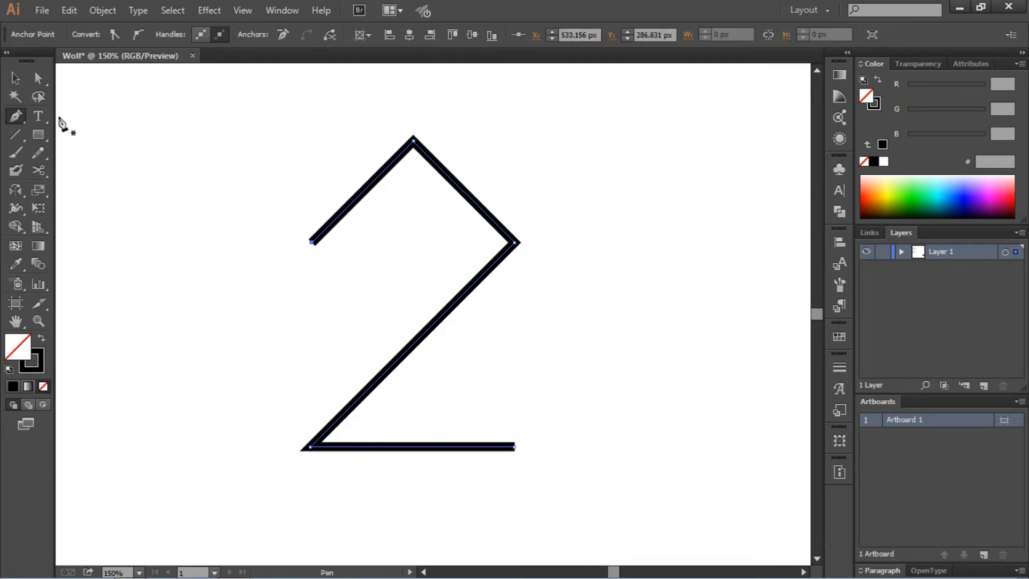
Continue the path from its upper open end to outline a notched horse muzzle ending on the upper slanted stroke
left_click(312, 242)
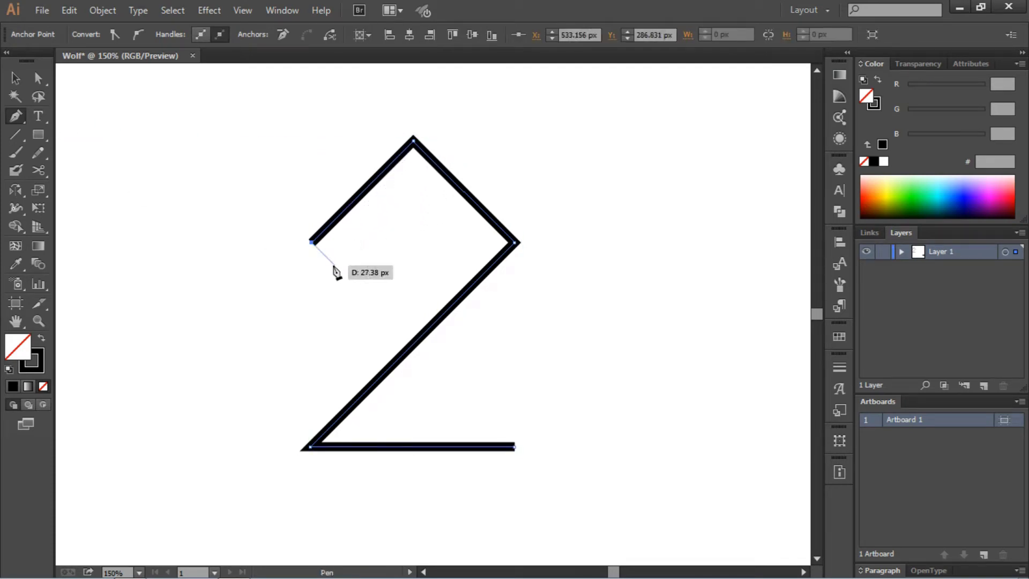
left_click(334, 265)
left_click(385, 213)
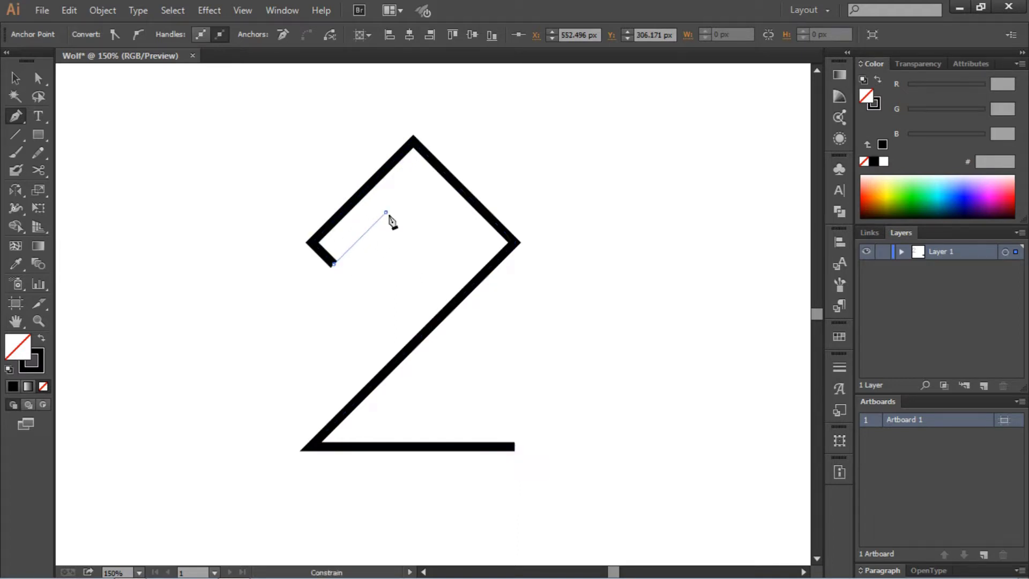
left_click(400, 226)
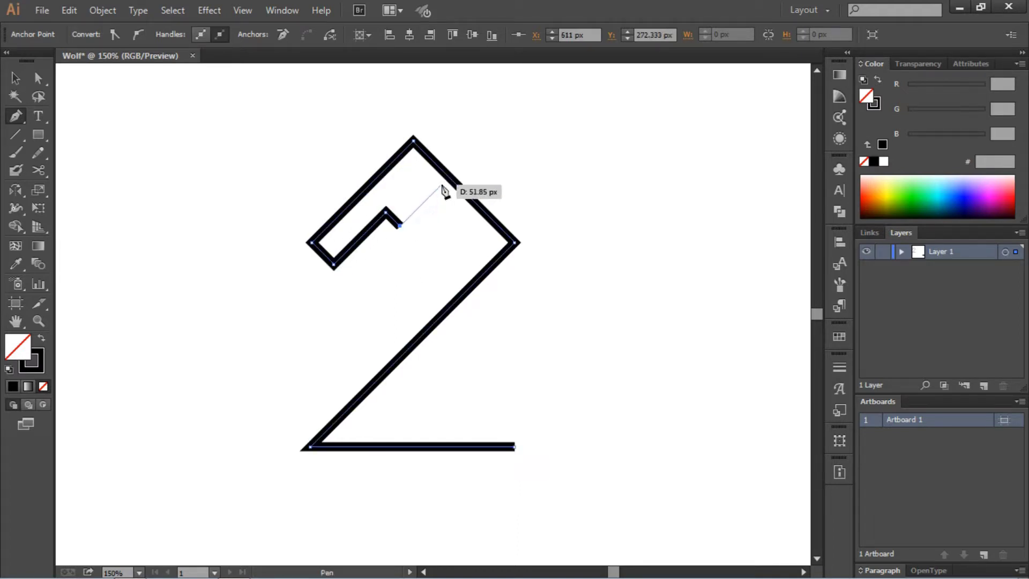
left_click(450, 178)
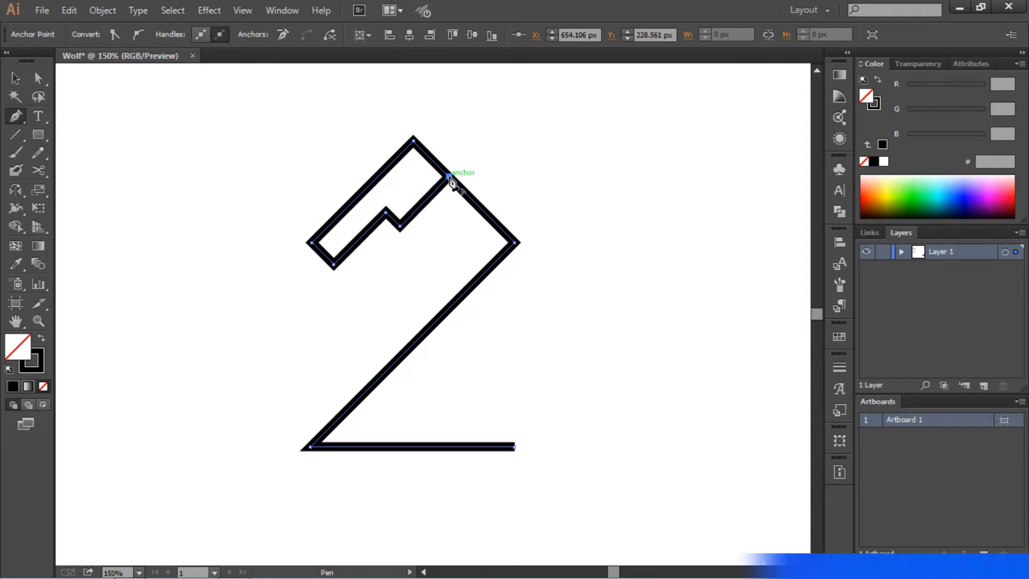
left_click(462, 142, "ctrl")
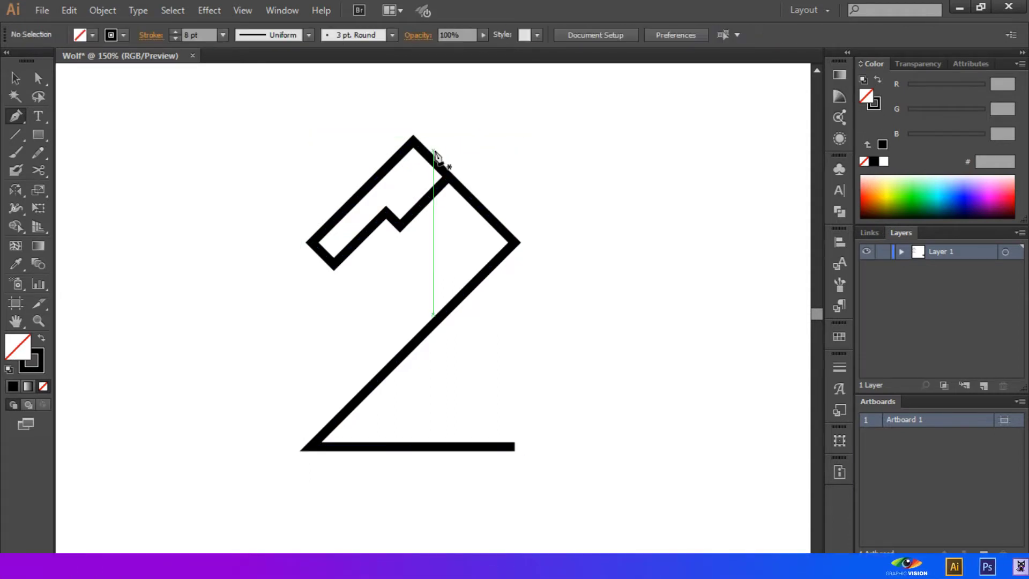
Draw a short diagonal line extending the upper slanted stroke beyond the top corner as an ear
left_click(423, 150)
left_click(368, 96)
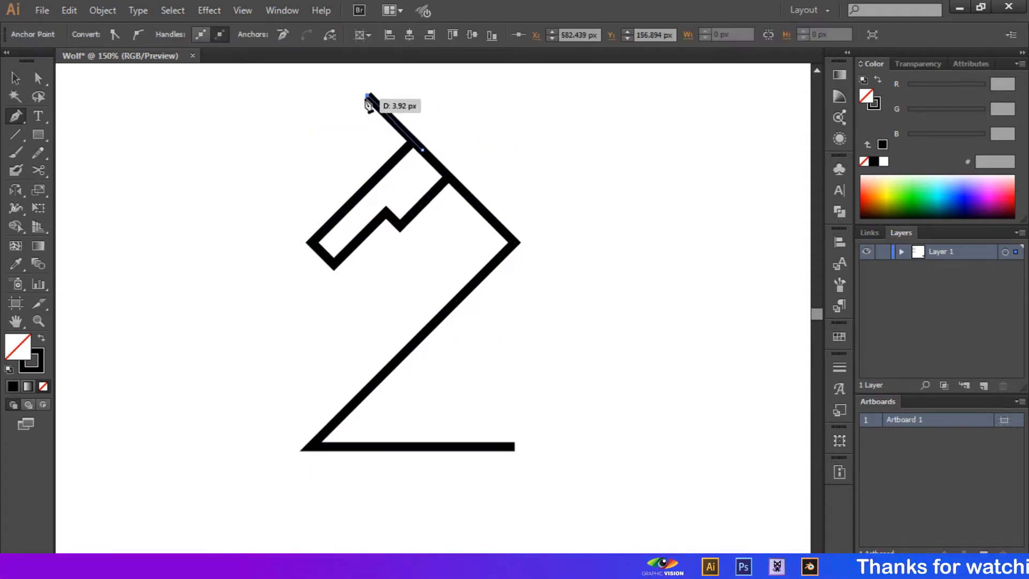
left_click(15, 78)
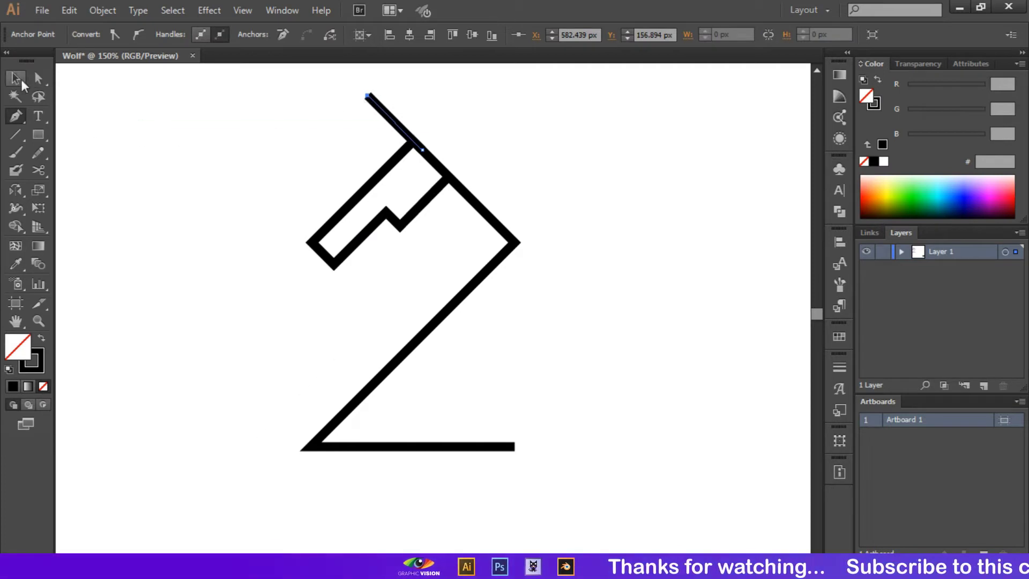
Shorten the ear line by moving its upper anchor point inward along the diagonal
scroll(569, 281, "up", 3)
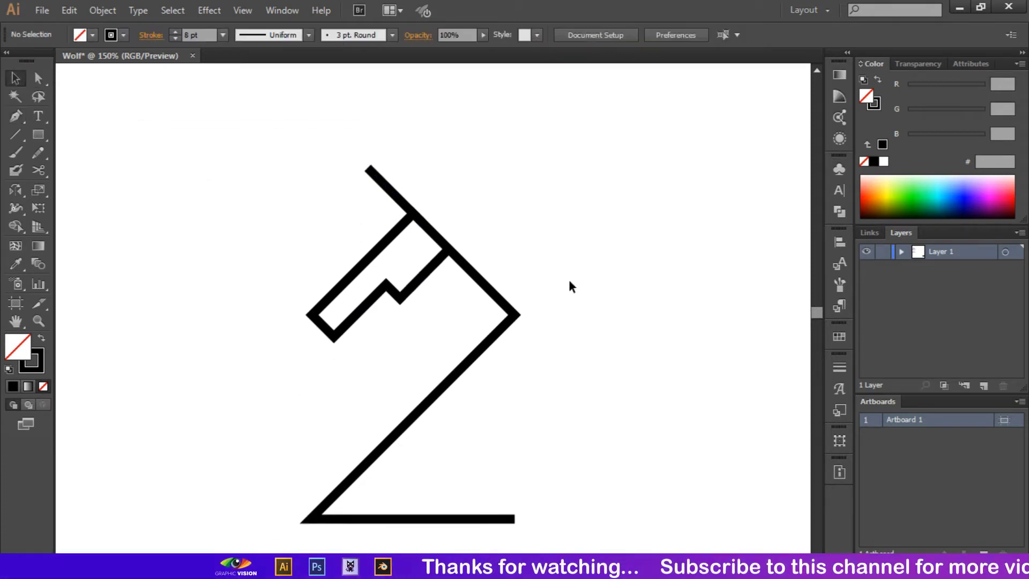
left_click(368, 170)
key("a")
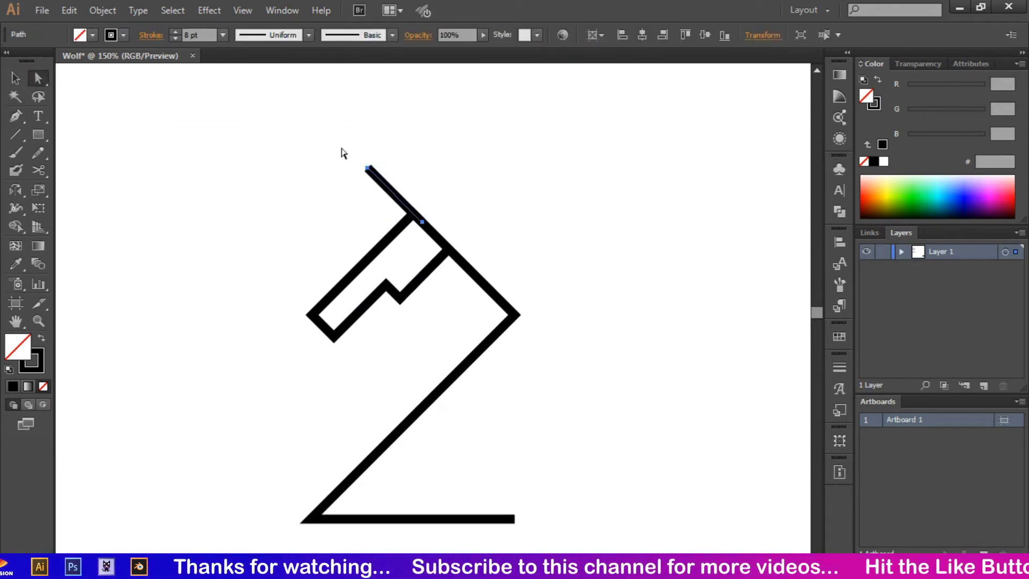
left_click(368, 170)
left_click_drag(369, 171, 384, 184)
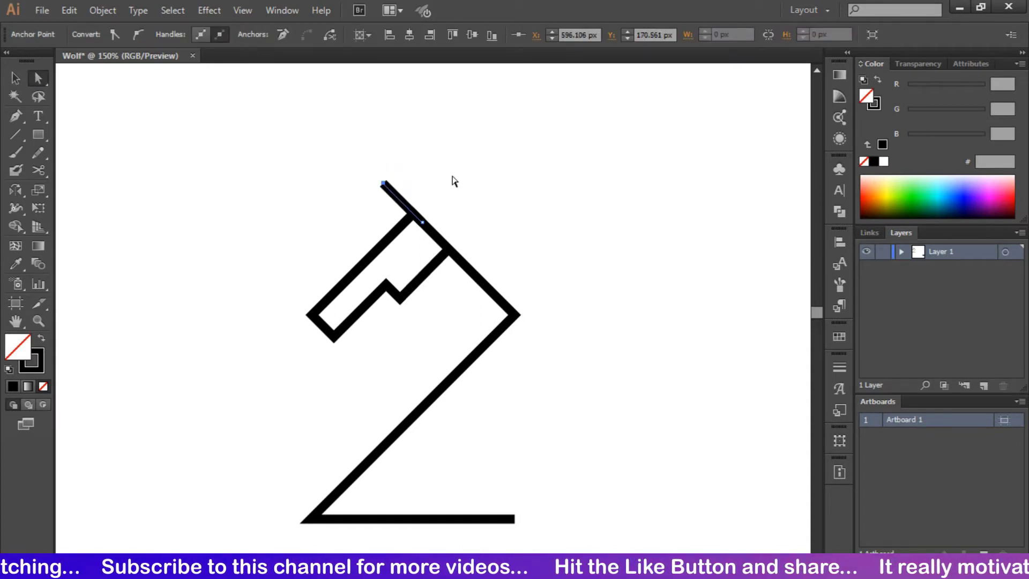
left_click(452, 177)
Select the whole horse figure and scale it down to about half its size at an unchanged stroke weight
left_click(13, 78)
scroll(230, 134, "down", 3)
left_click_drag(250, 110, 594, 489)
left_click_drag(521, 451, 464, 347)
left_click(548, 340)
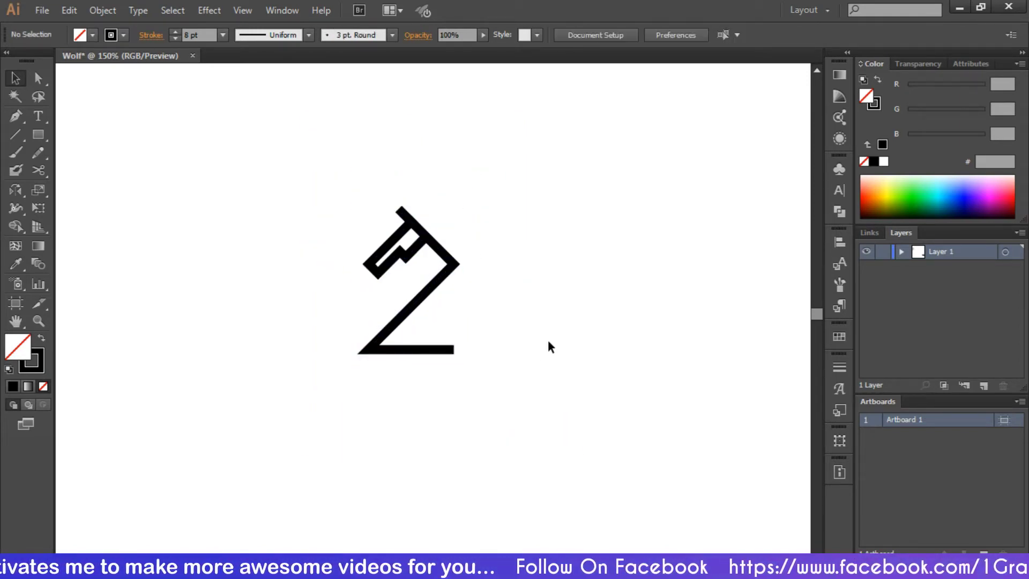
Expand Layer 1 and lock the figure's two paths
key("ctrl+plus")
key("ctrl+plus")
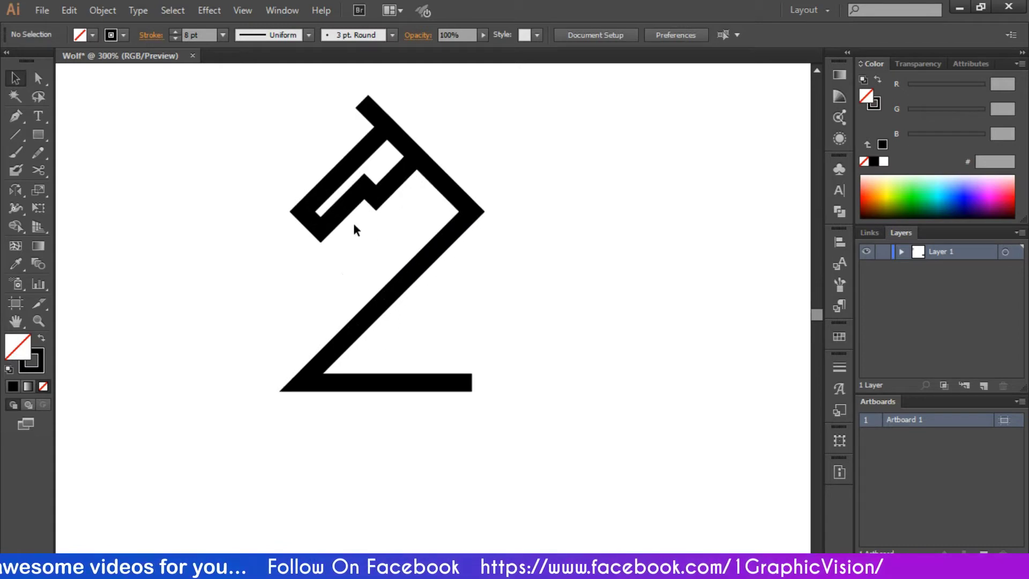
scroll(327, 182, "up", 2)
left_click_drag(241, 87, 599, 416)
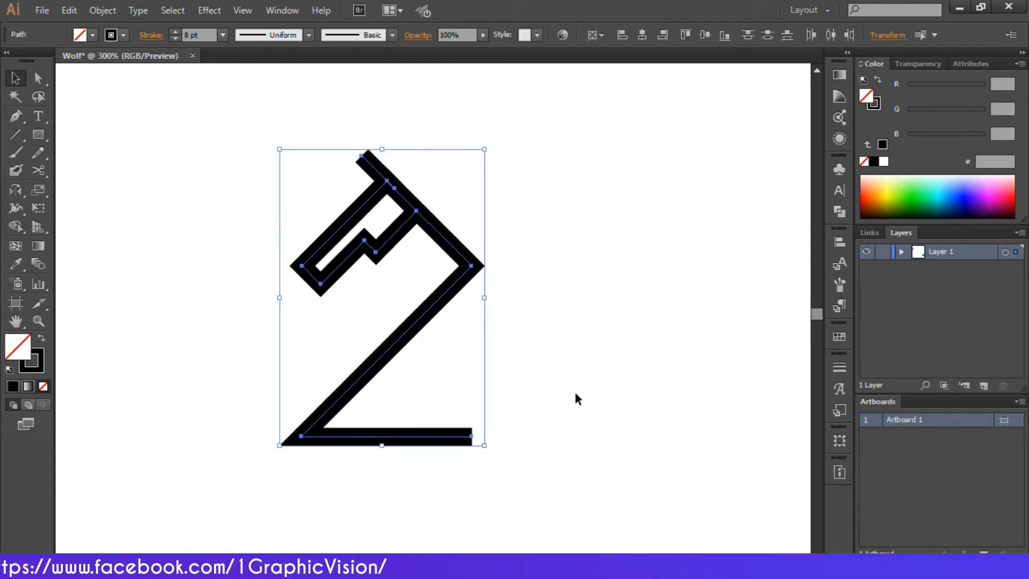
left_click(902, 251)
left_click(883, 267)
left_click(884, 284)
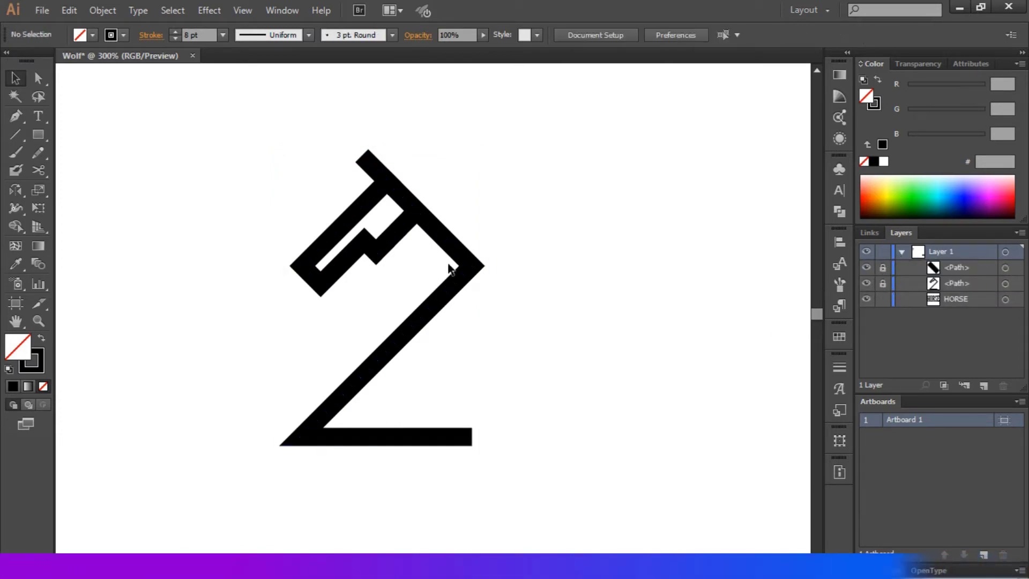
Trace the horse's head outline with the Pen tool through its corners as a closed path and deselect it
left_click(15, 115)
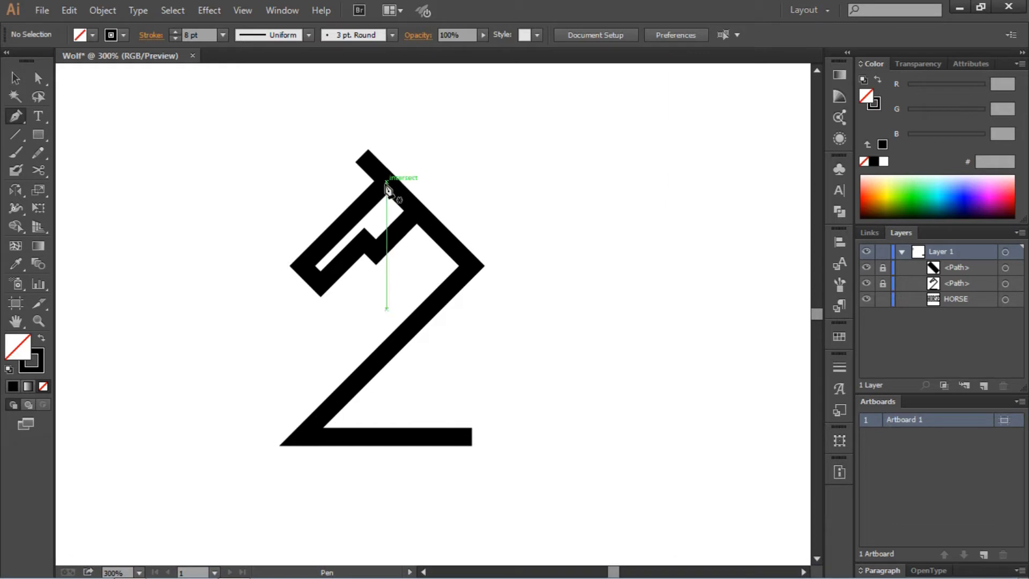
left_click(387, 180)
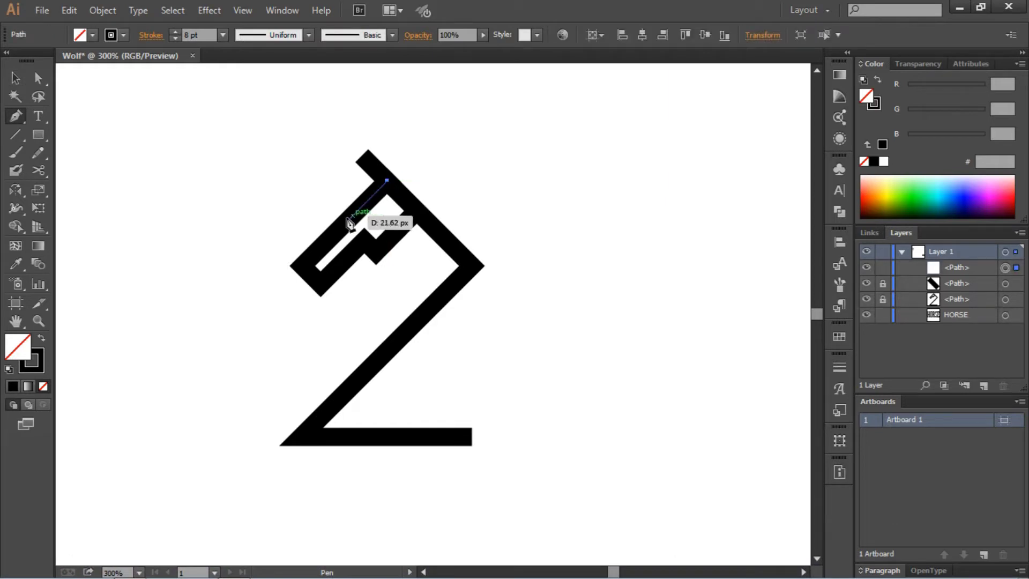
left_click(301, 265)
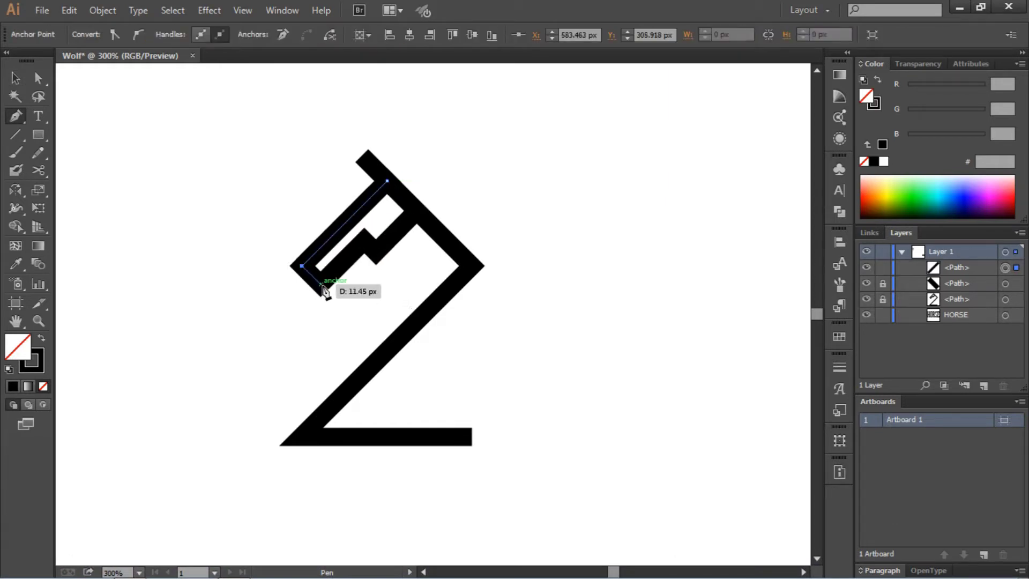
left_click(320, 284)
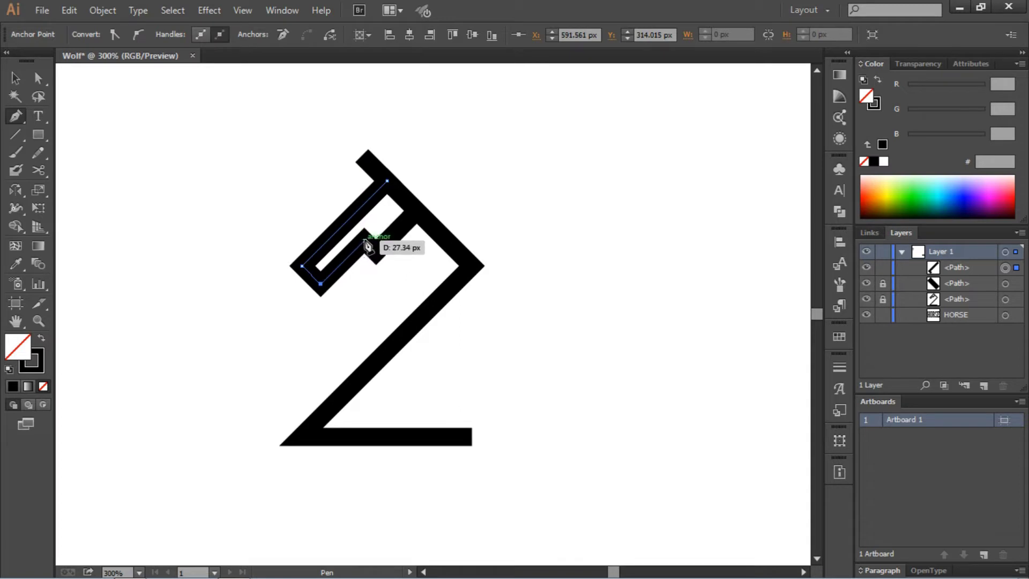
left_click(364, 240)
left_click(376, 251)
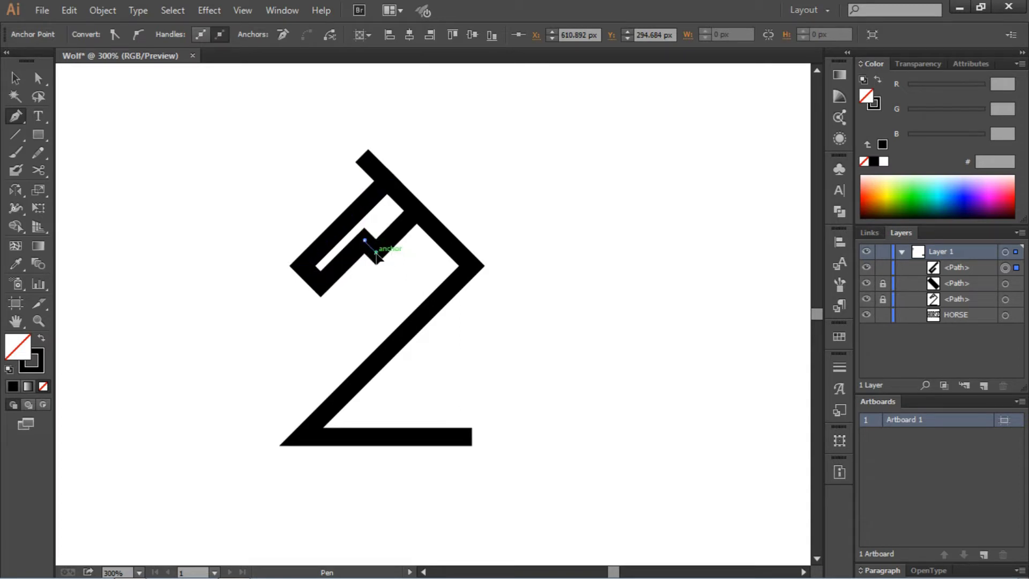
left_click(416, 210)
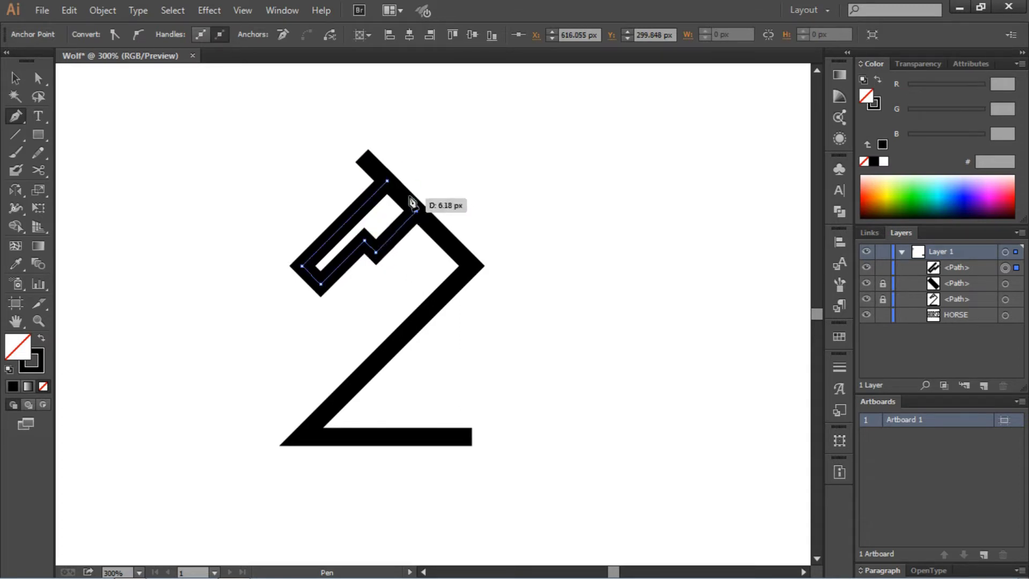
left_click(387, 181)
left_click(15, 78)
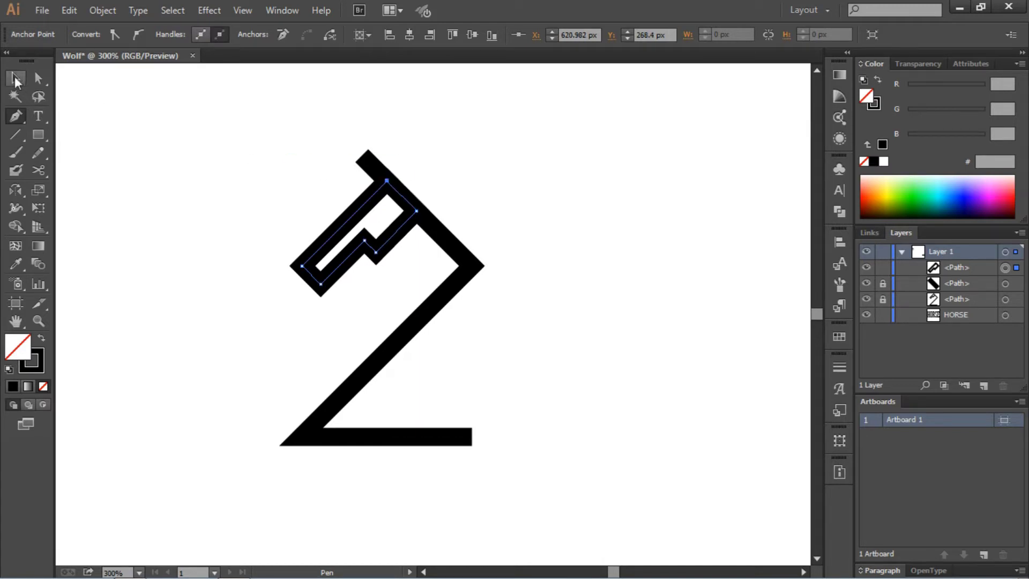
left_click(225, 150)
Set the traced head path to no stroke and a black fill
left_click(367, 202)
left_click(124, 35)
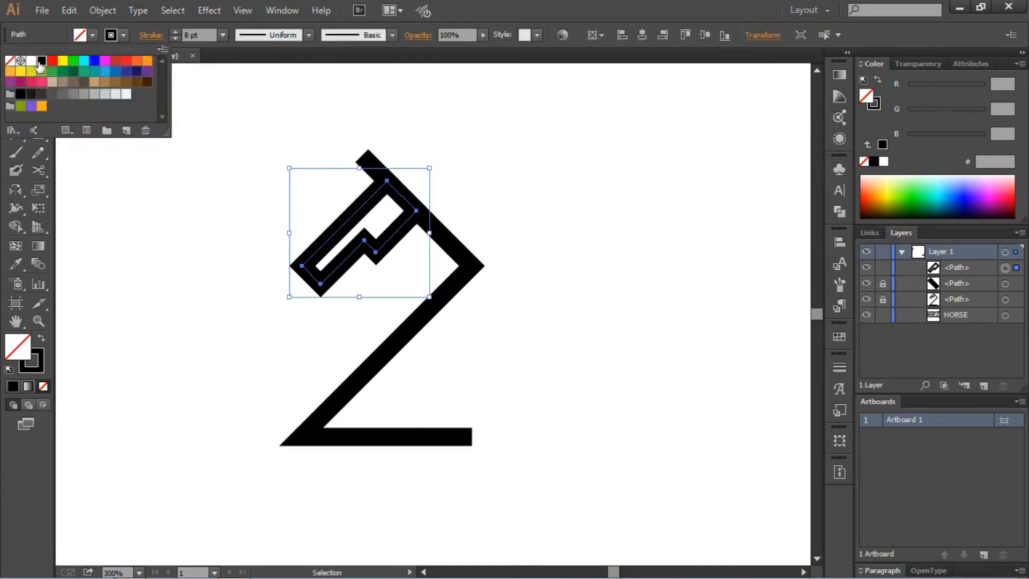
left_click(11, 61)
left_click(93, 35)
left_click(93, 35)
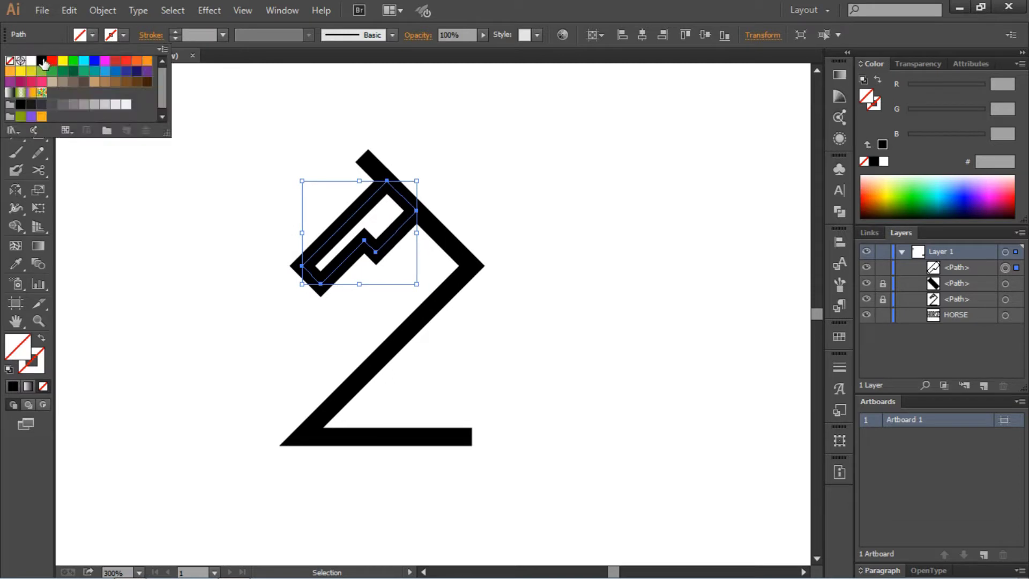
left_click(42, 61)
left_click(252, 169)
left_click(252, 169)
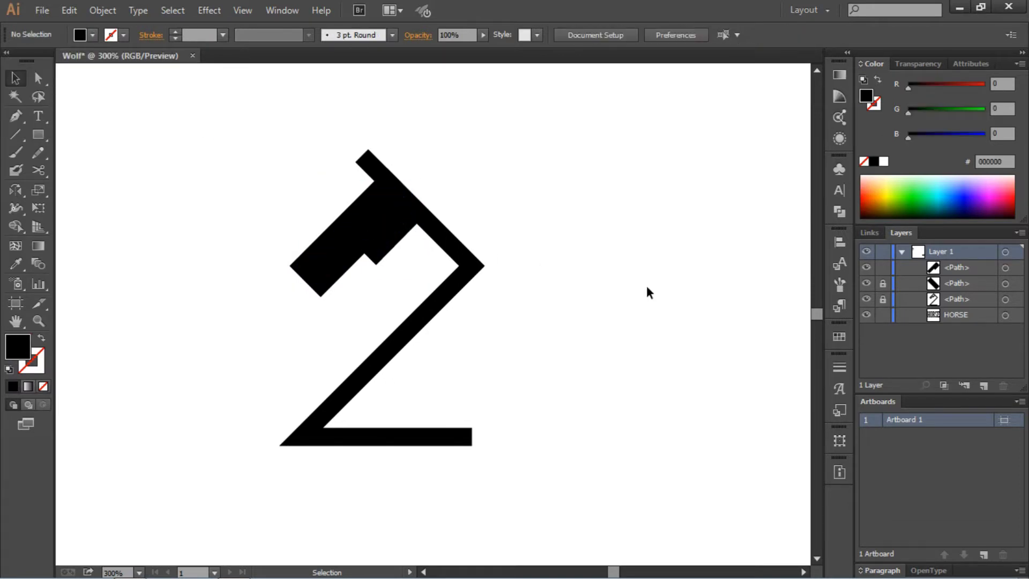
key("ctrl+minus")
key("ctrl+minus")
key("ctrl+minus")
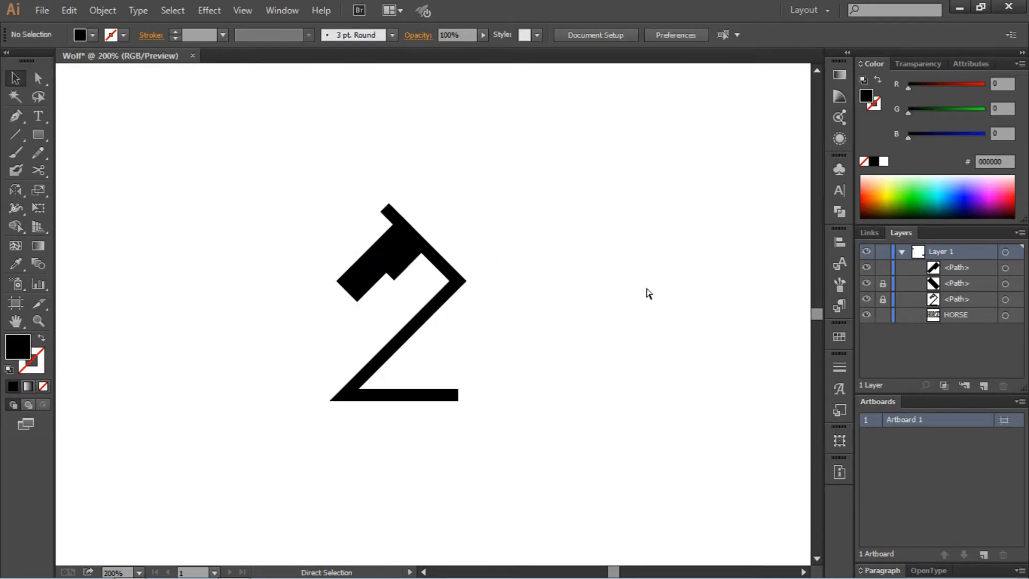
Move the HORSE text from the artboard's corner to directly beneath the horse figure and deselect it
key("ctrl+0")
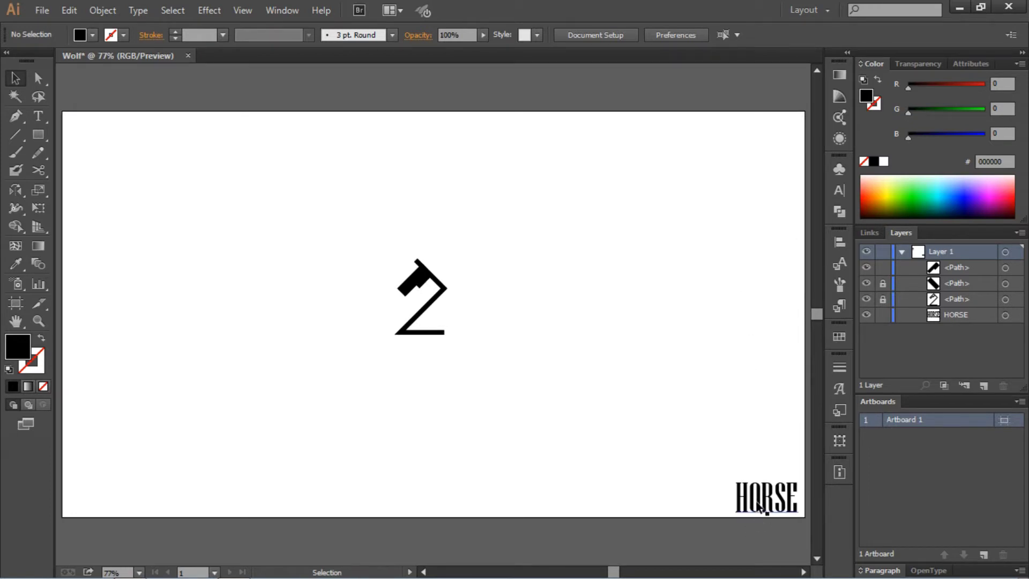
left_click_drag(760, 507, 415, 363)
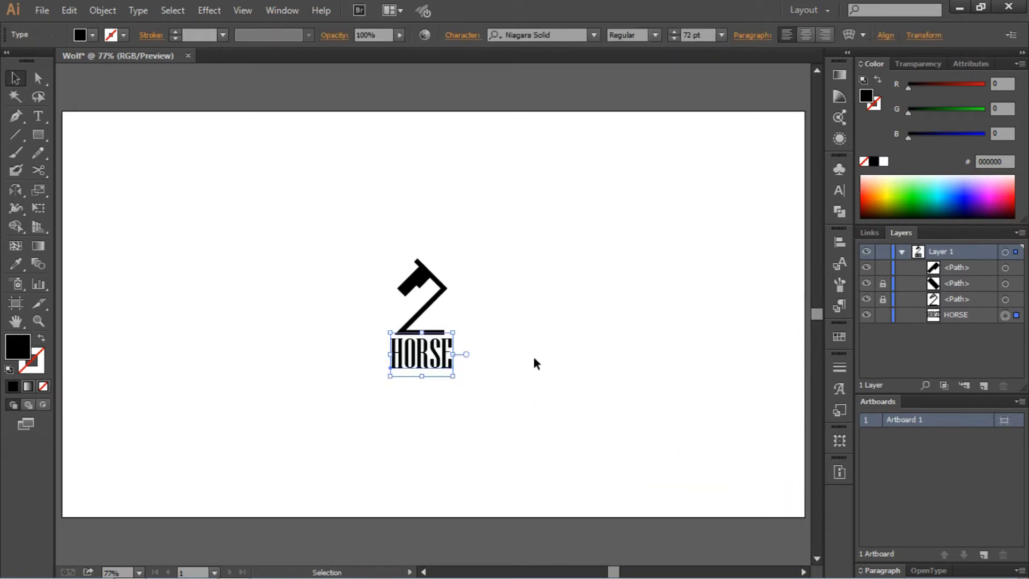
left_click(535, 364)
Unlock the horse's two locked paths and set the main head-and-neck path's stroke weight to 15 pt
key("ctrl+plus")
key("ctrl+plus")
key("ctrl+plus")
key("ctrl+plus")
key("ctrl+plus")
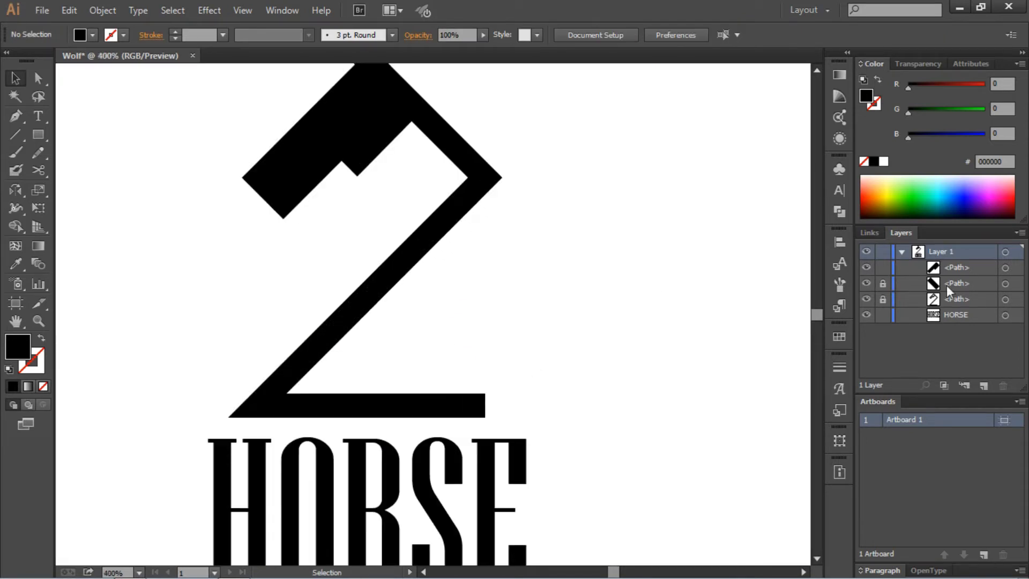
left_click(383, 268)
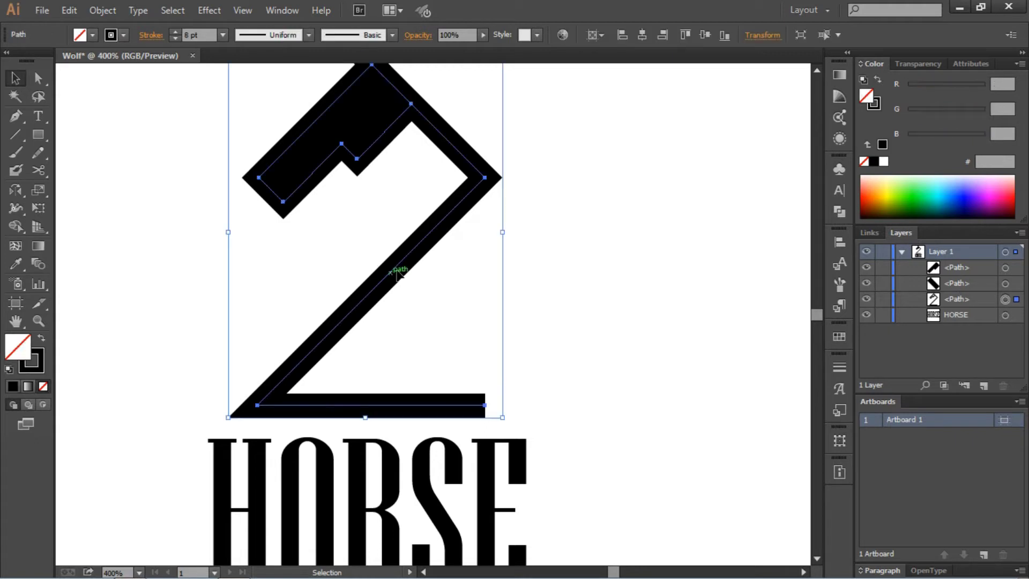
scroll(581, 297, "up", 3)
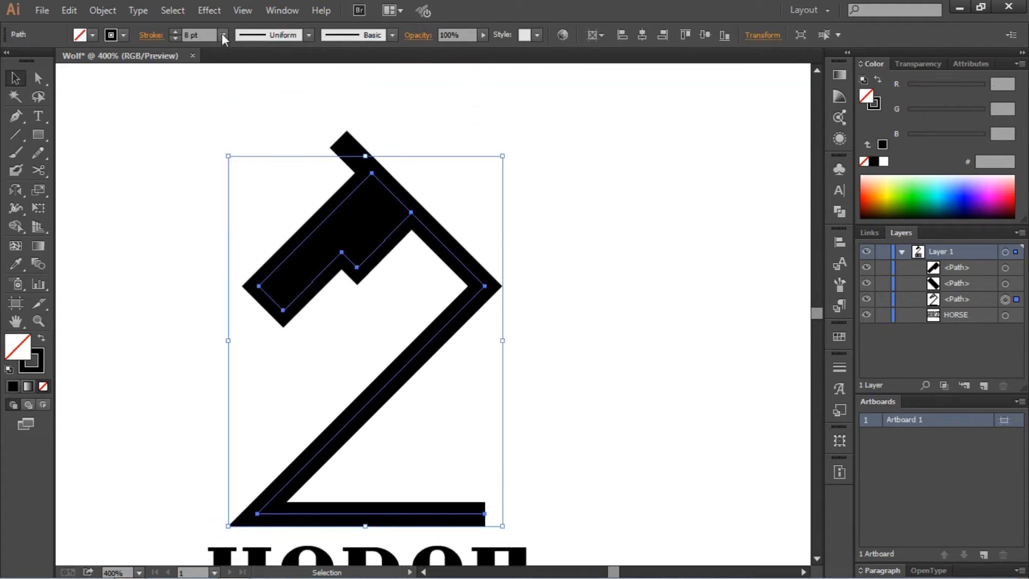
left_click(203, 35)
type("12")
key("Return")
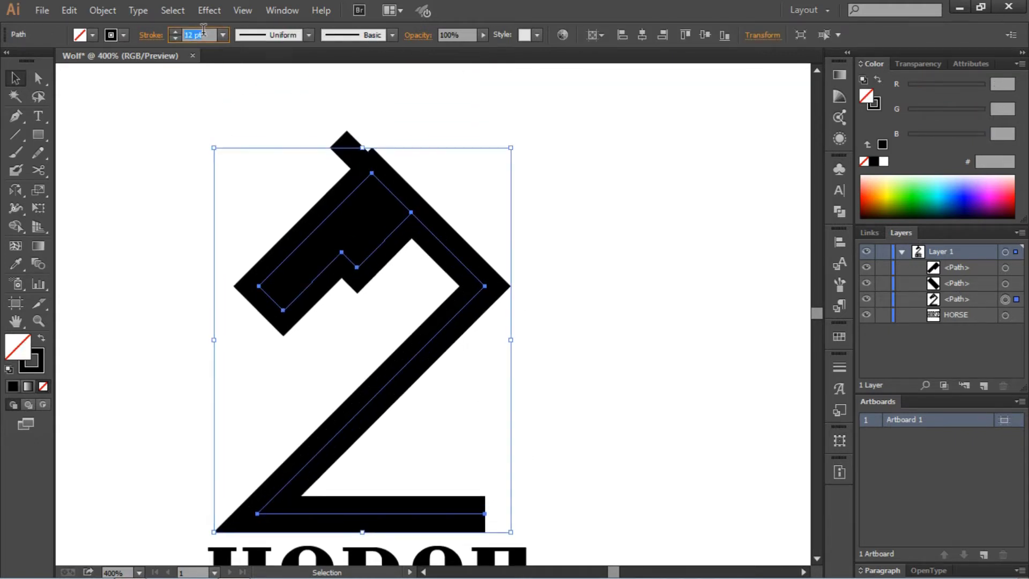
key("Up")
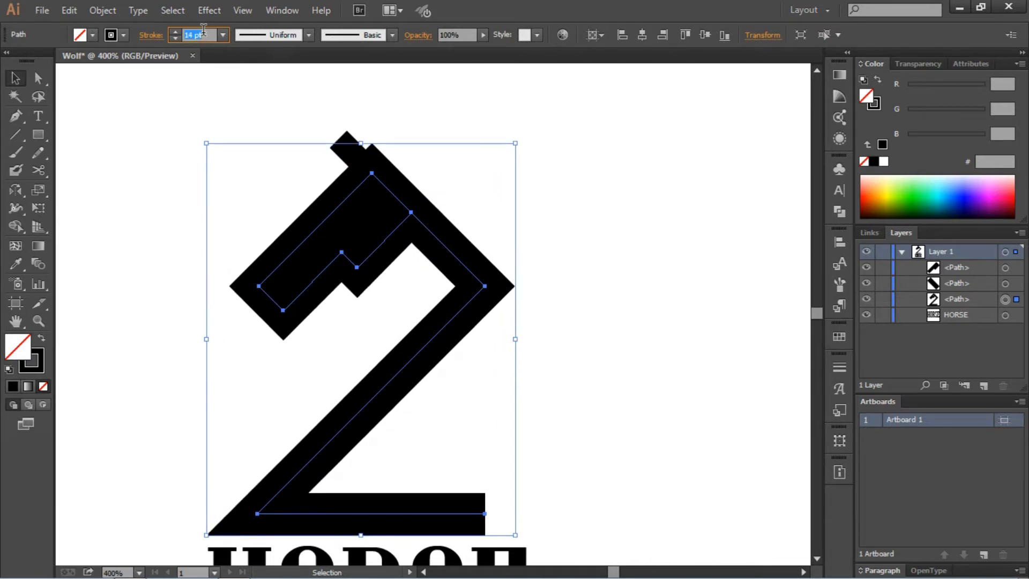
Set the stroke weight of the horse's short ear path to 15 pt and deselect it
left_click(343, 150)
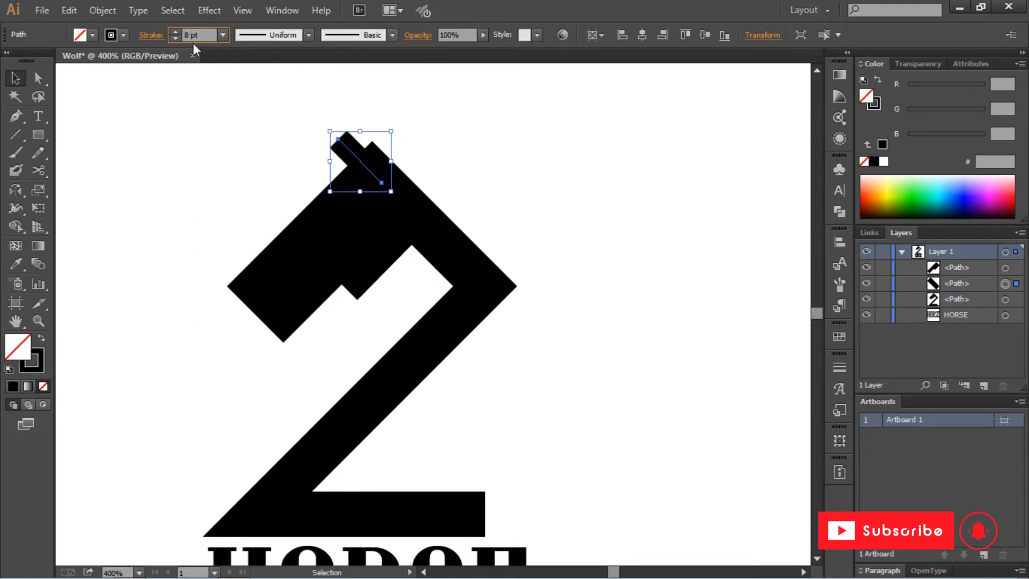
type("15")
key("Return")
left_click(311, 142)
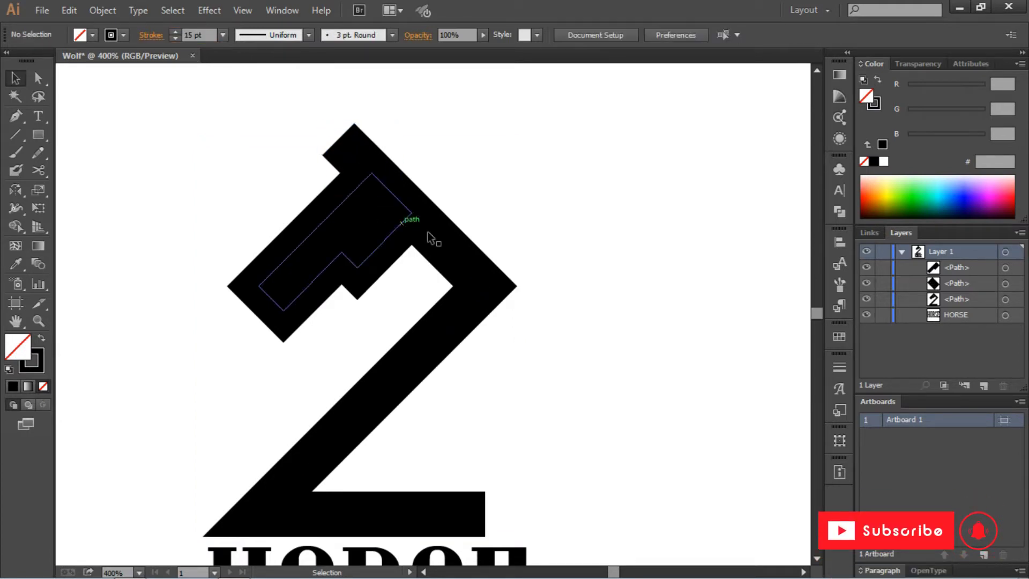
Group the horse's three paths, leaving the HORSE text out of the group, and deselect
key("ctrl+minus")
key("ctrl+minus")
key("ctrl+minus")
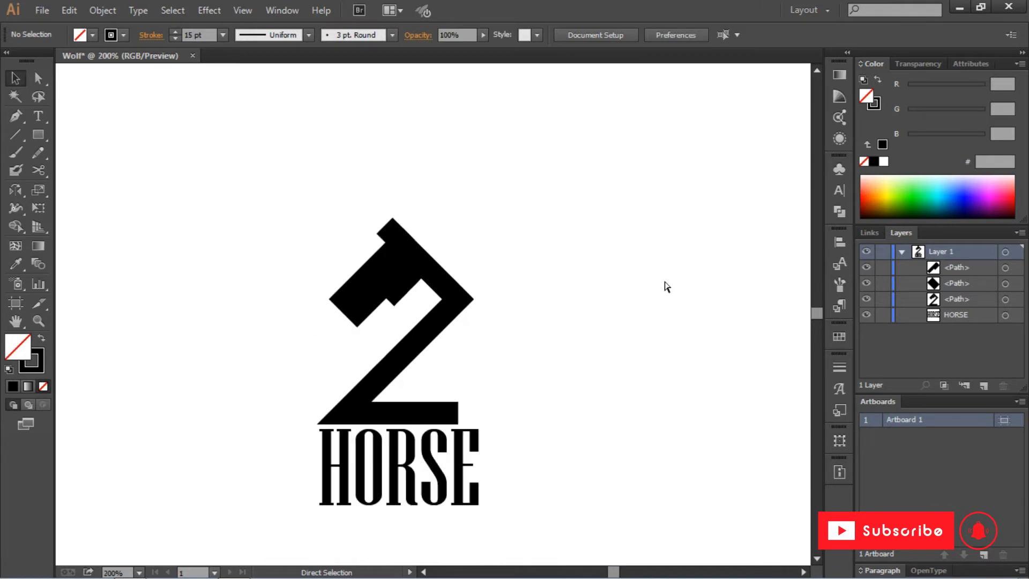
left_click_drag(309, 196, 538, 361)
right_click(429, 299)
left_click(465, 368)
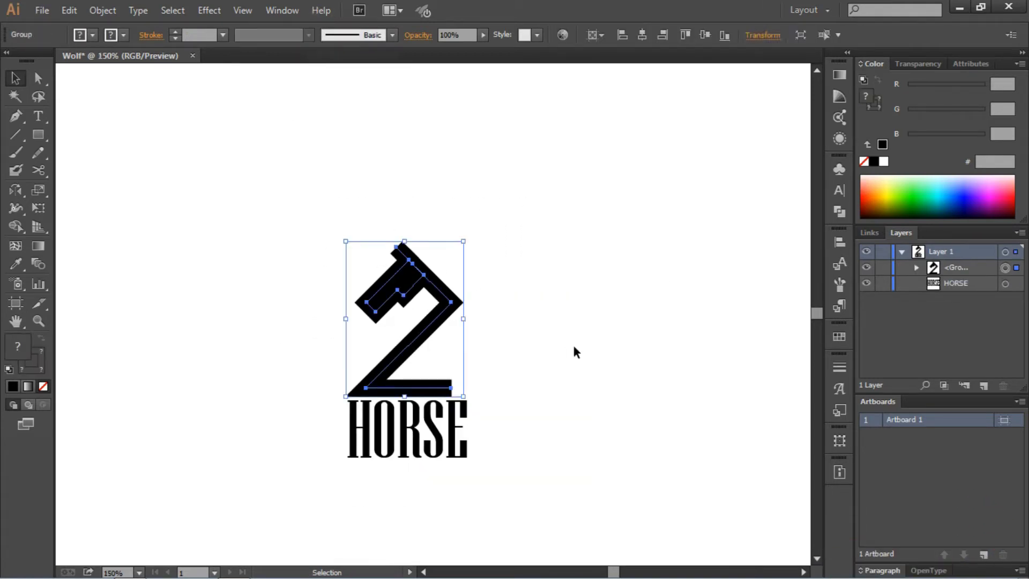
left_click(573, 346)
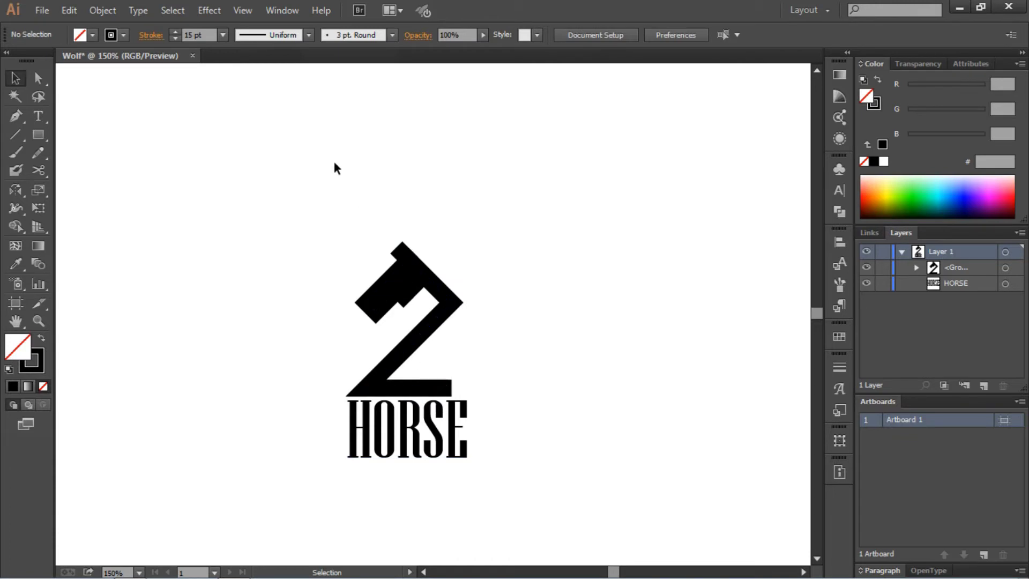
Select the horse group together with the HORSE text and centre both horizontally on the artboard
left_click(409, 278)
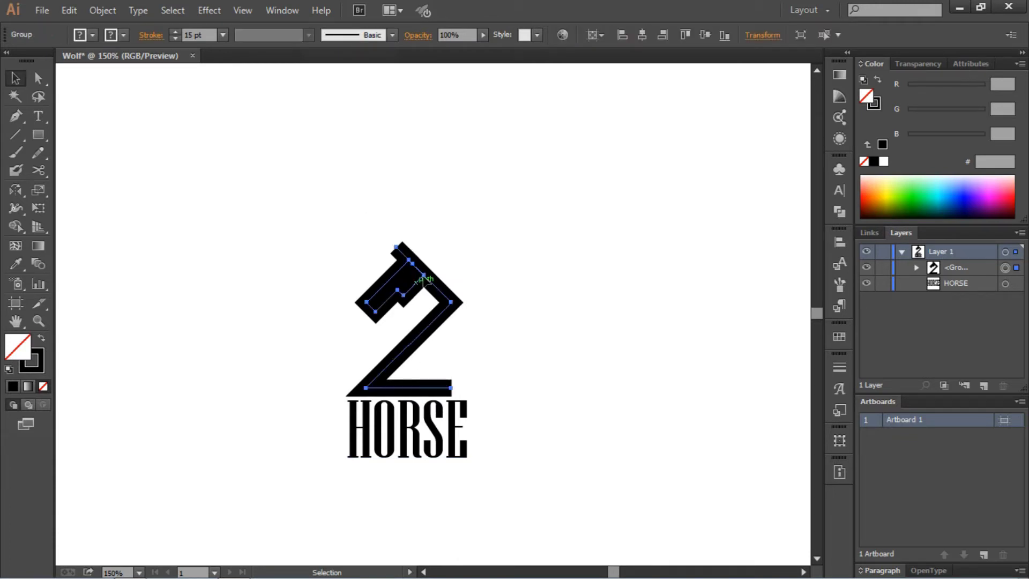
left_click_drag(505, 219, 336, 501)
left_click(504, 35)
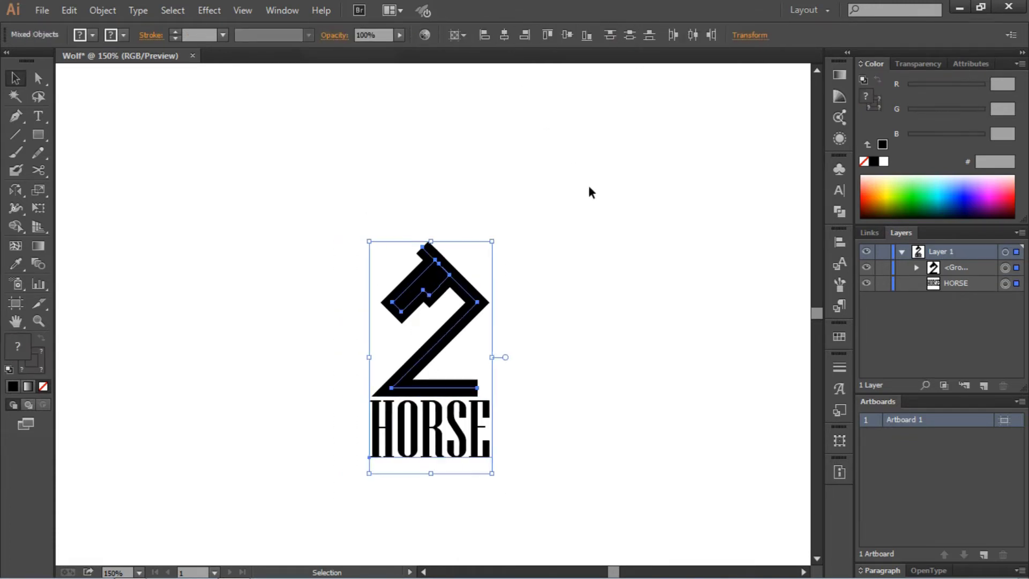
left_click(589, 188)
Reduce the HORSE text's font size to 62 pt and deselect it
left_click(488, 416)
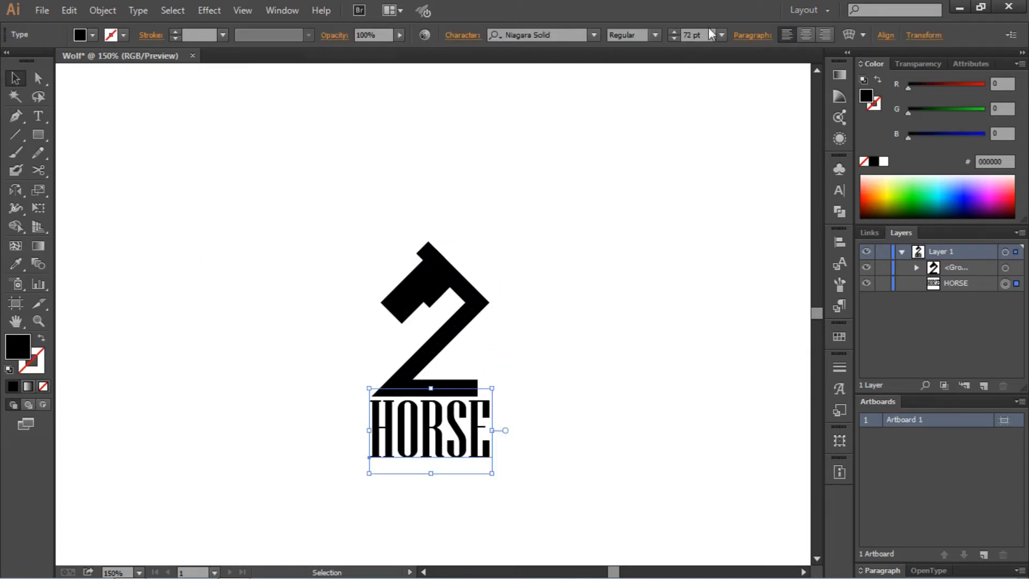
left_click(701, 35)
scroll(701, 35, "down", 8)
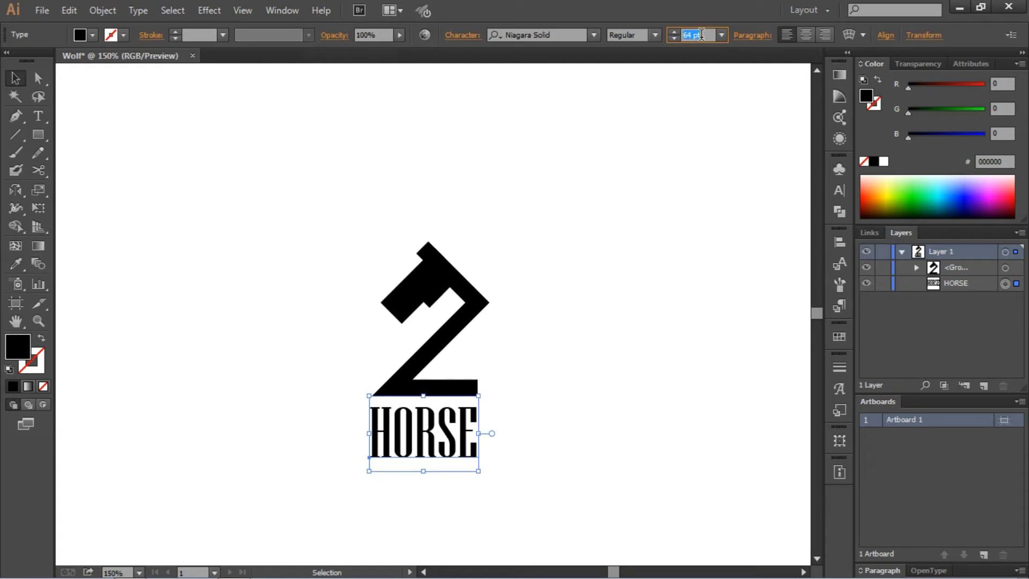
scroll(701, 35, "down", 2)
left_click(626, 165)
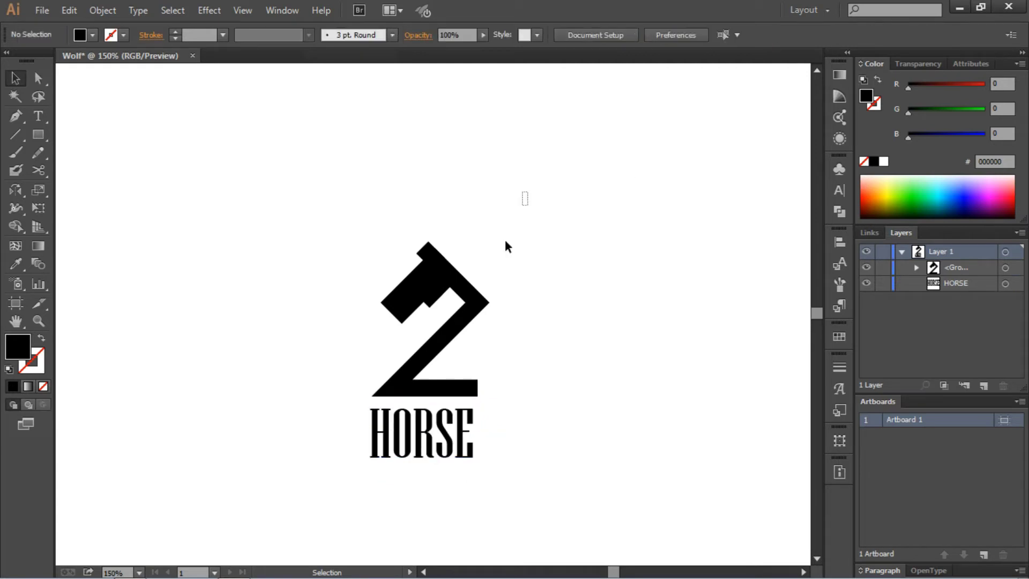
Centre the horse group and the resized HORSE text horizontally on the artboard again
left_click_drag(528, 193, 339, 543)
left_click(504, 35)
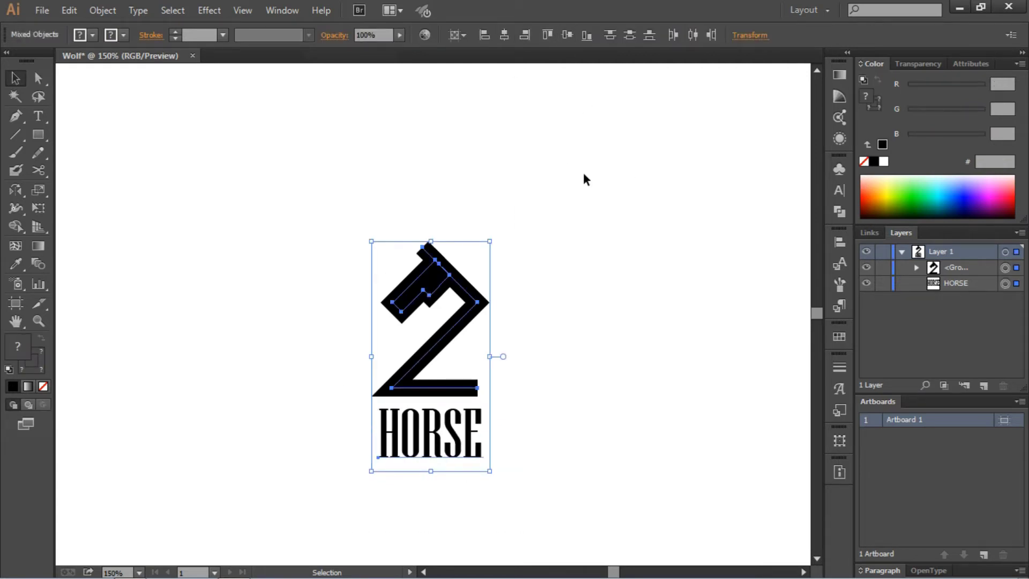
left_click(506, 333)
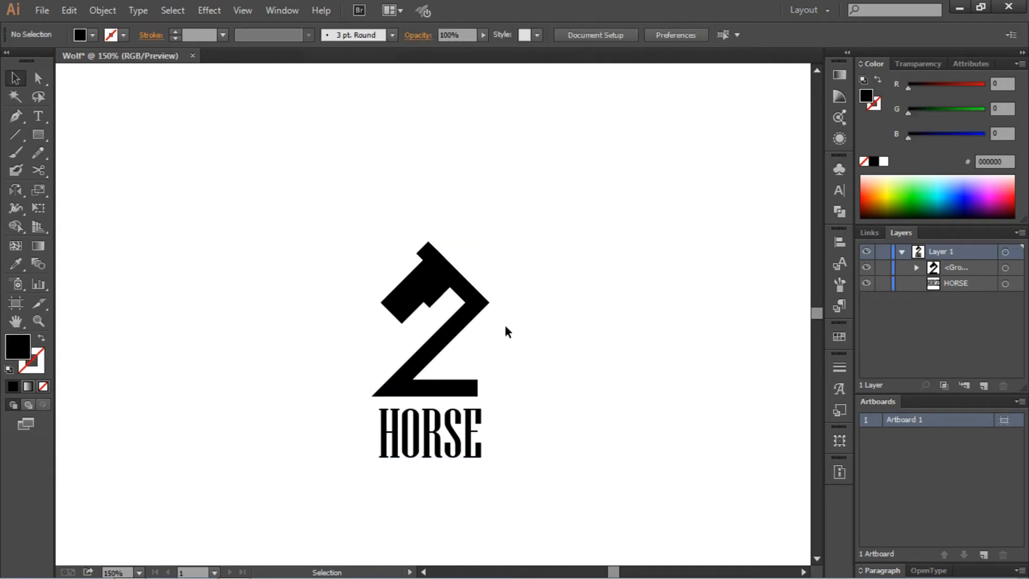
Nudge the HORSE text left to line up with the horse's base, and slightly up towards it
left_click(448, 436)
key("Left")
key("Left")
key("Left")
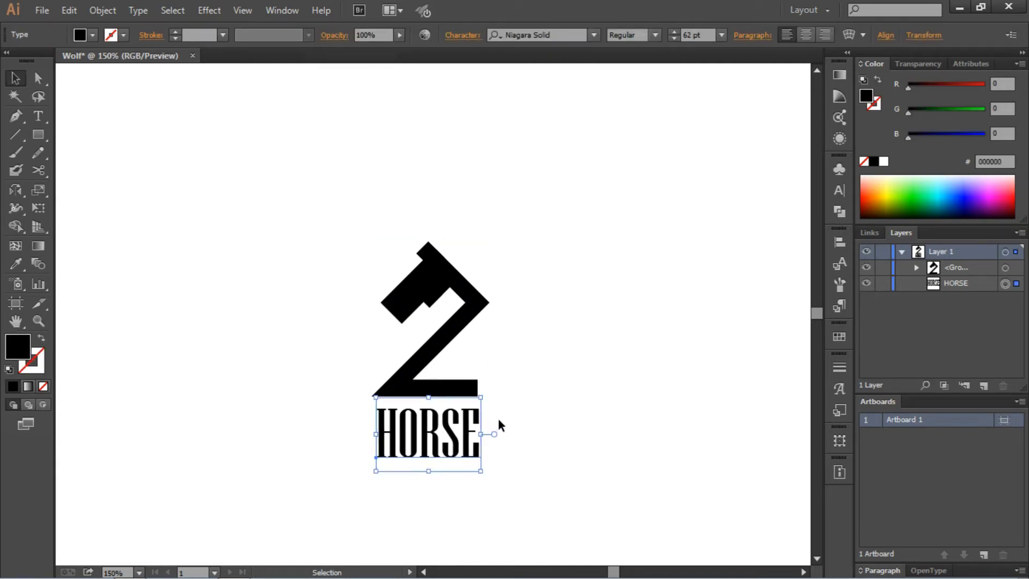
key("Left")
key("Left")
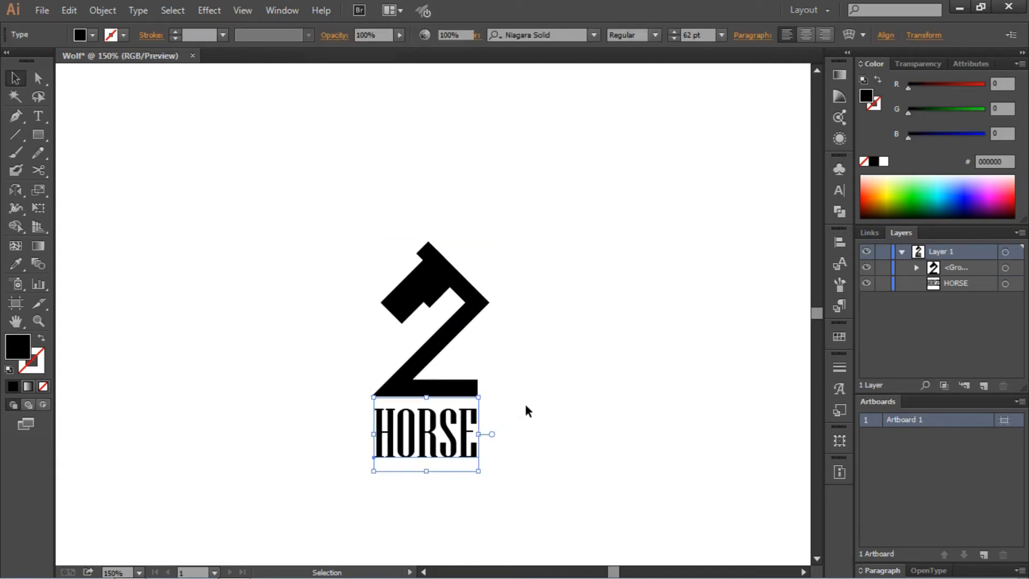
left_click(524, 404)
left_click(472, 429)
key("Up")
key("Up")
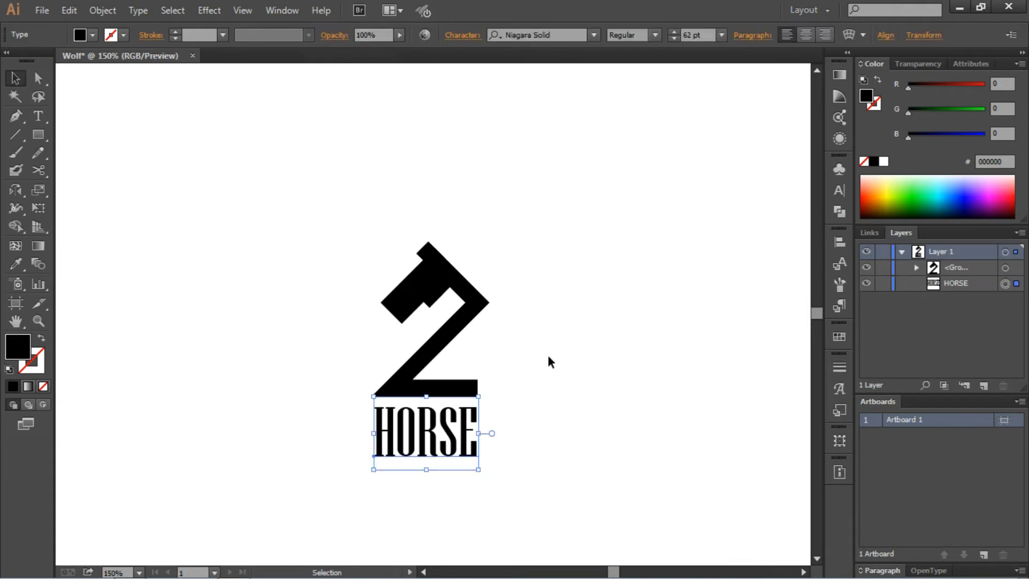
Set the HORSE text's font size to 63 pt and nudge it slightly left under the horse's base
left_click(698, 34)
key("Up")
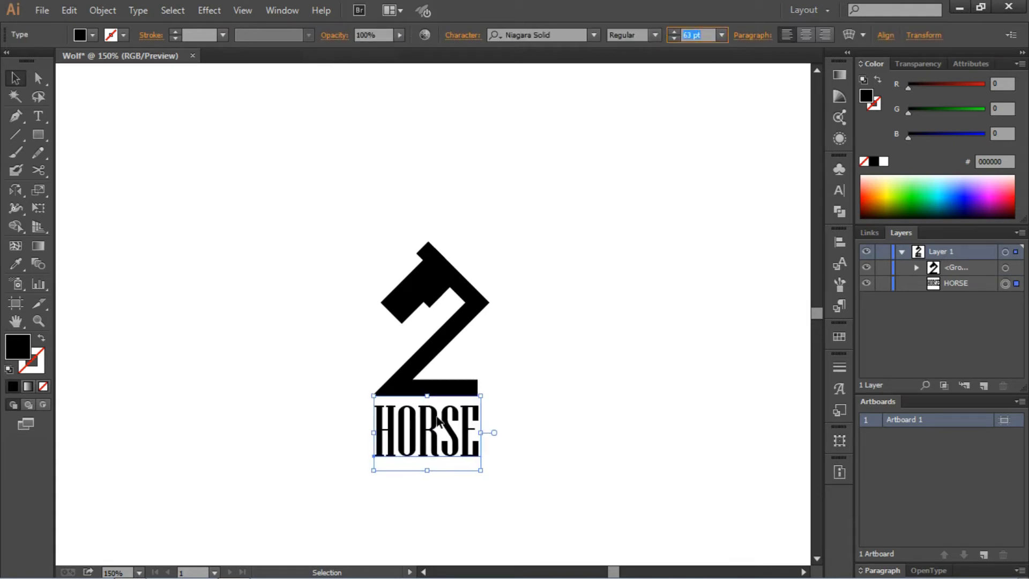
key("Return")
key("Left")
key("Left")
left_click(527, 386)
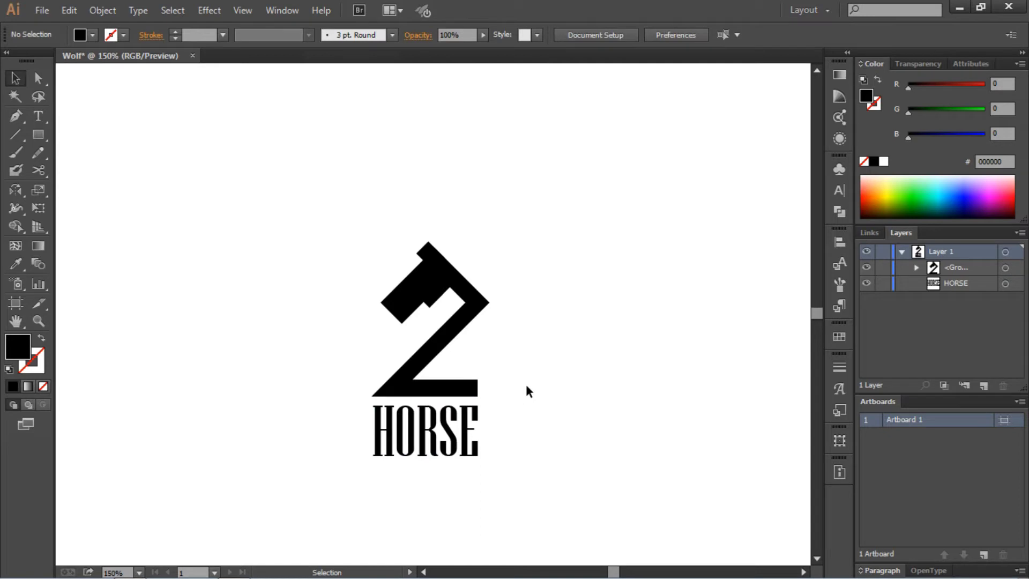
Nudge the HORSE text a little further left and closer up to the horse's base, then deselect it
left_click(475, 412)
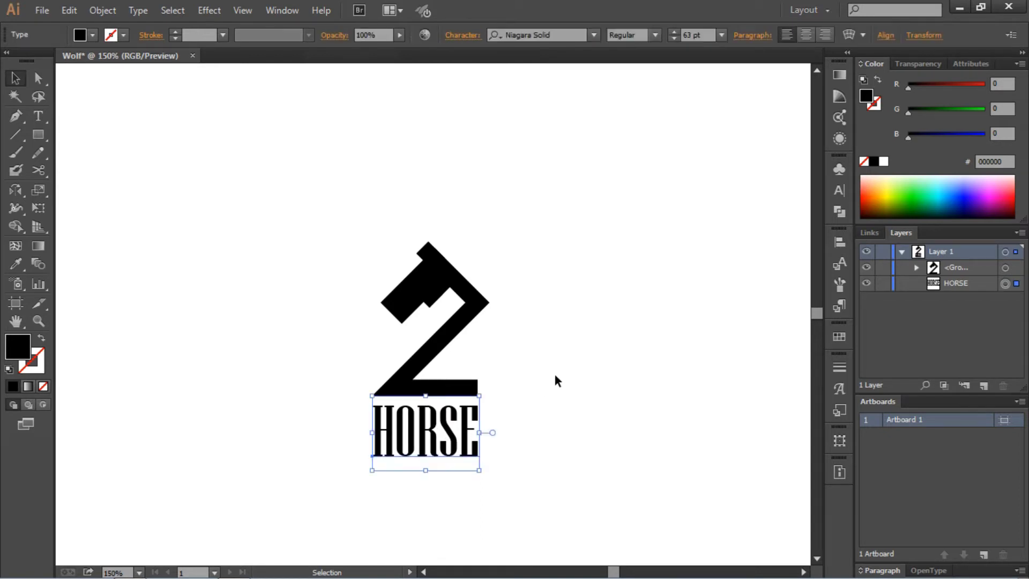
key("Left")
key("Up")
key("Up")
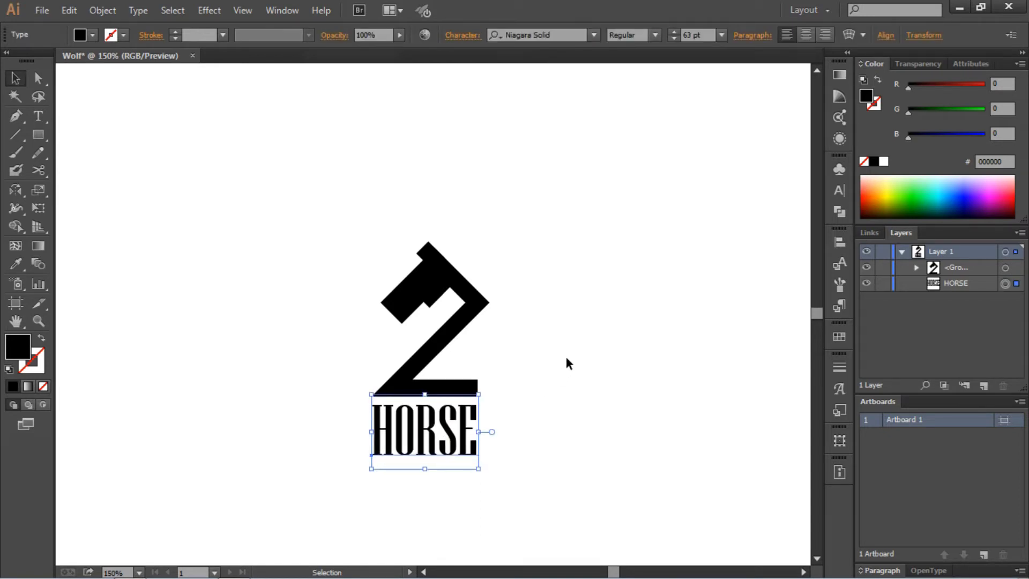
key("Up")
left_click(567, 361)
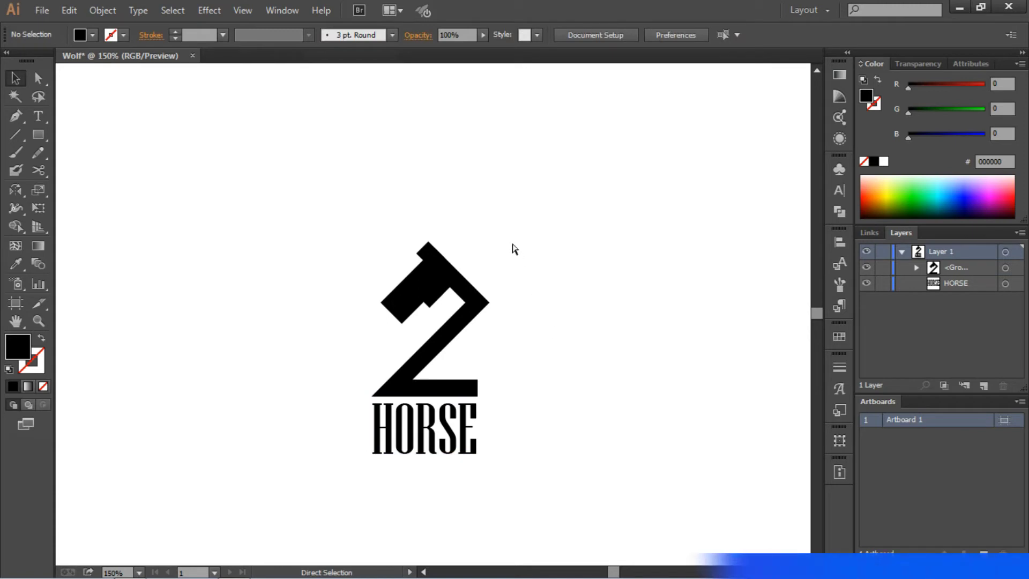
Set the HORSE text's font size to 64 pt and deselect it
key("ctrl+0")
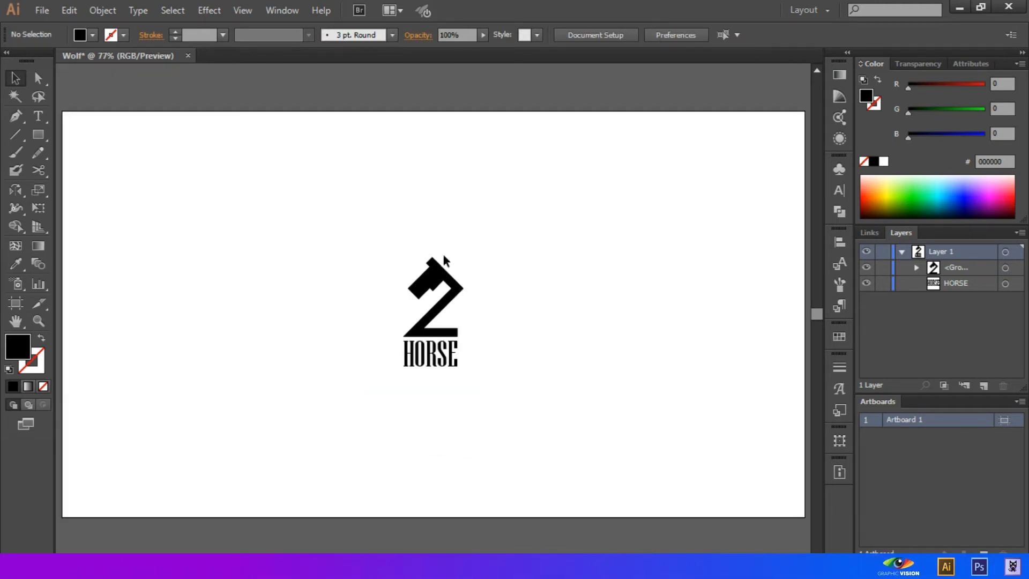
left_click(431, 354)
left_click(697, 35)
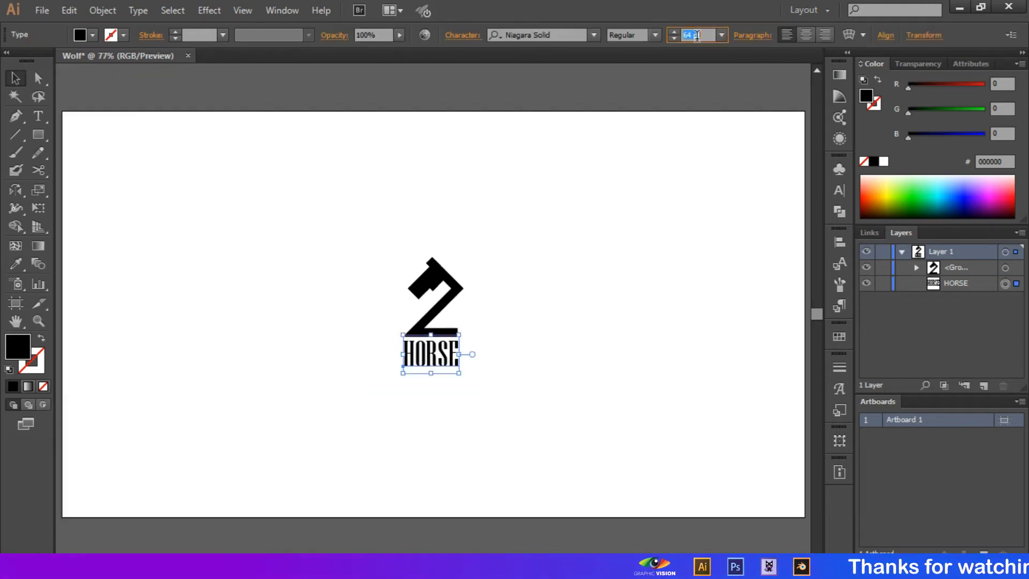
left_click(323, 202)
Group the horse figure with the HORSE text and centre the group vertically on the artboard
left_click_drag(323, 202, 570, 428)
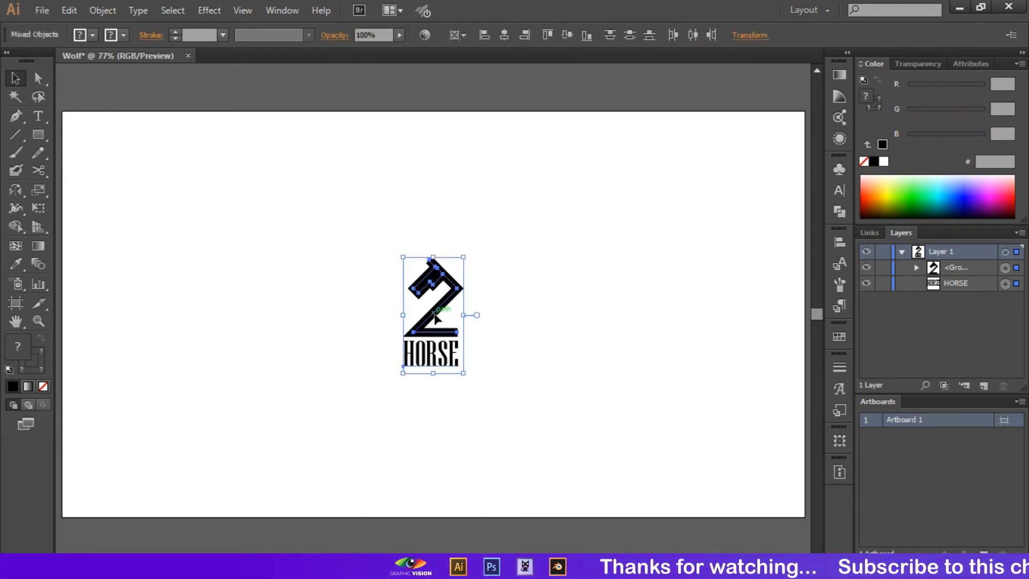
right_click(435, 318)
left_click(514, 389)
left_click(631, 339)
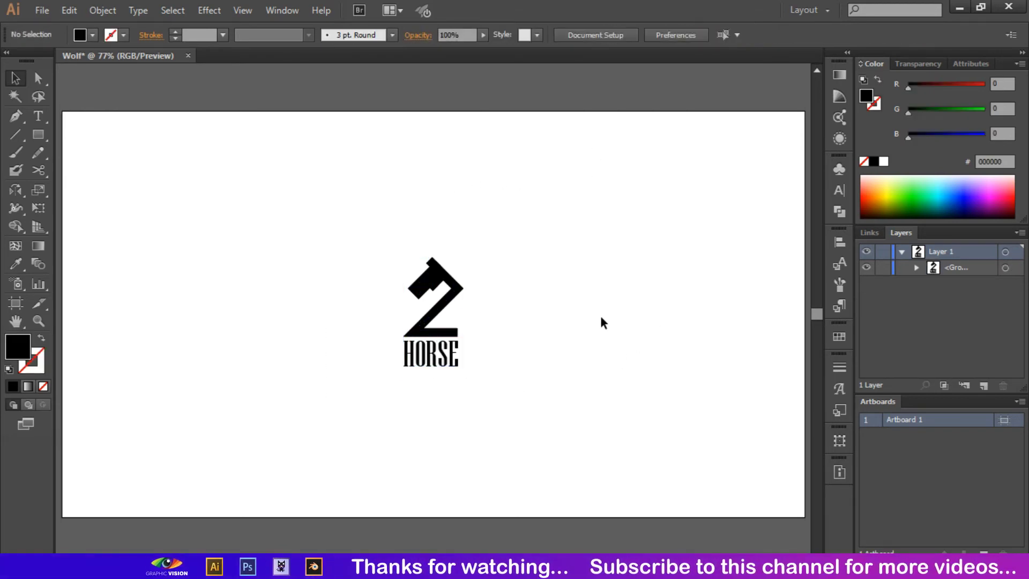
left_click(449, 302)
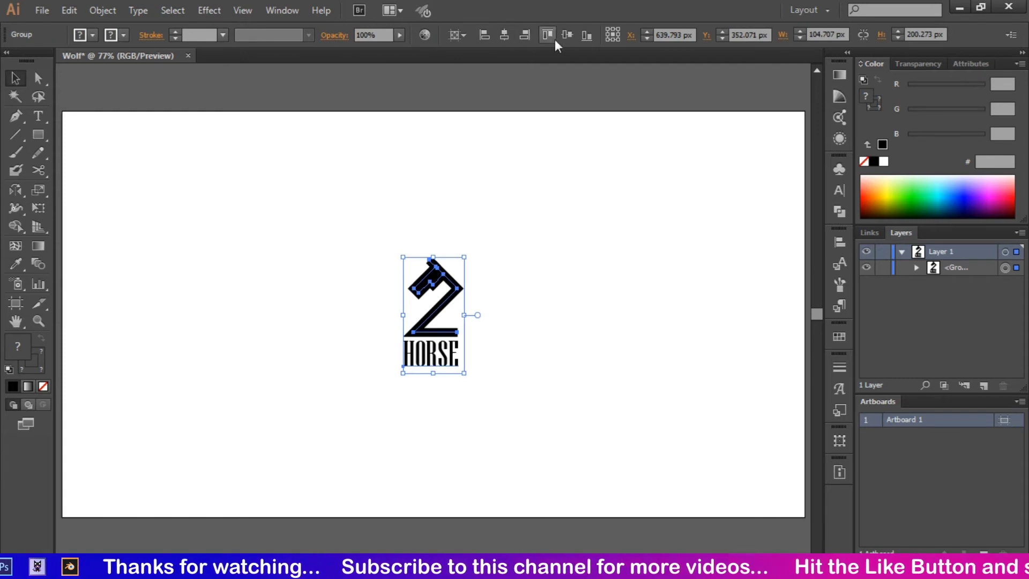
left_click(644, 182)
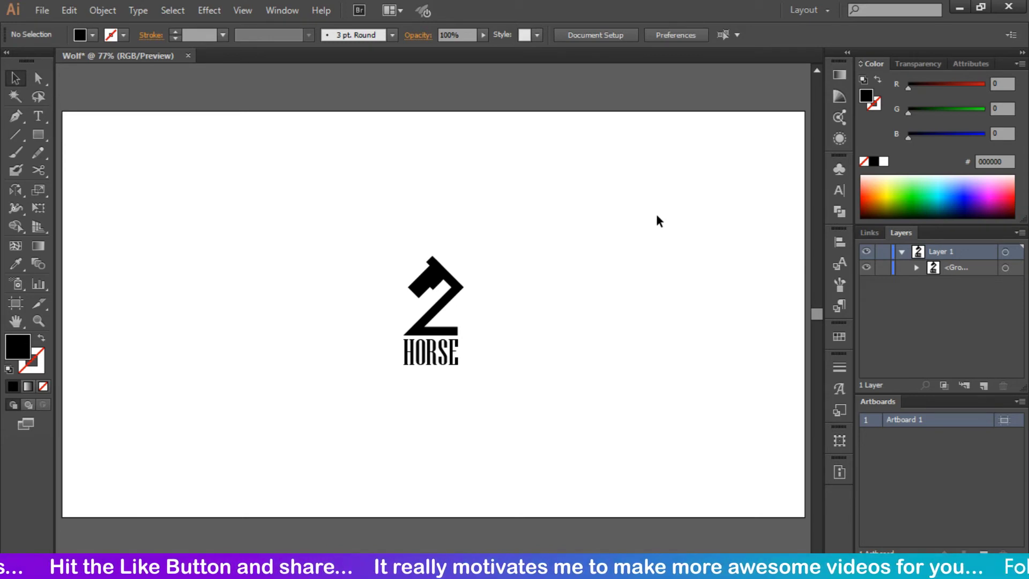
Ungroup the horse figure from the HORSE text and select only the horse figure
left_click(429, 263)
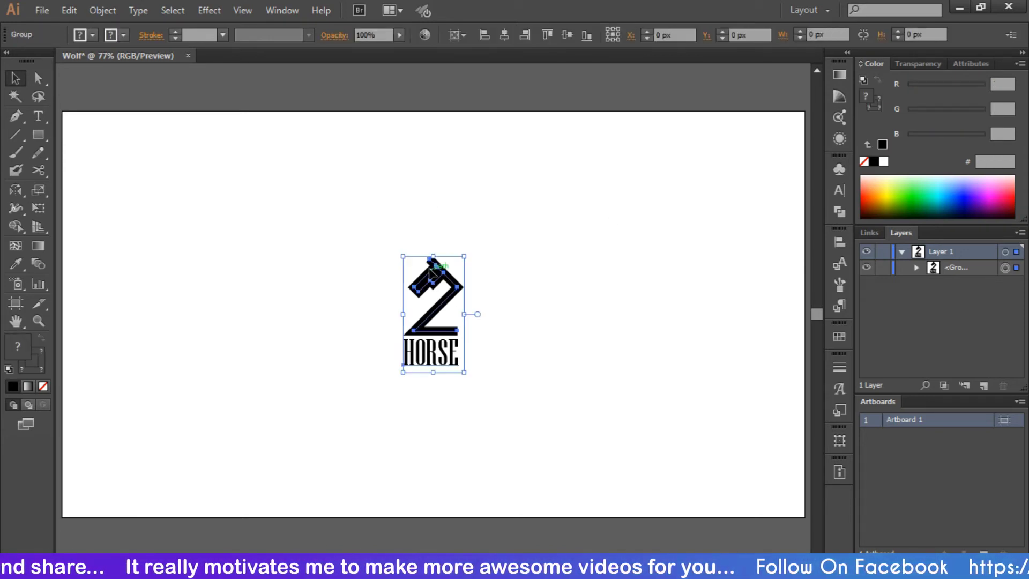
right_click(431, 268)
left_click(466, 359)
left_click(404, 270)
left_click(437, 274)
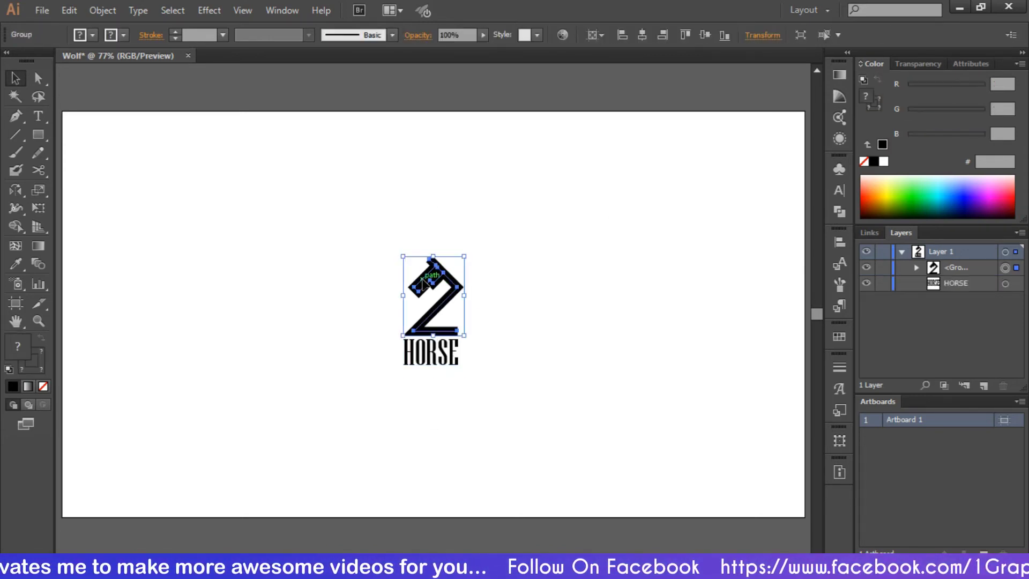
Duplicate the horse figure and place the copy in empty space to the left of the original logo
key("ctrl+c")
key("ctrl+v")
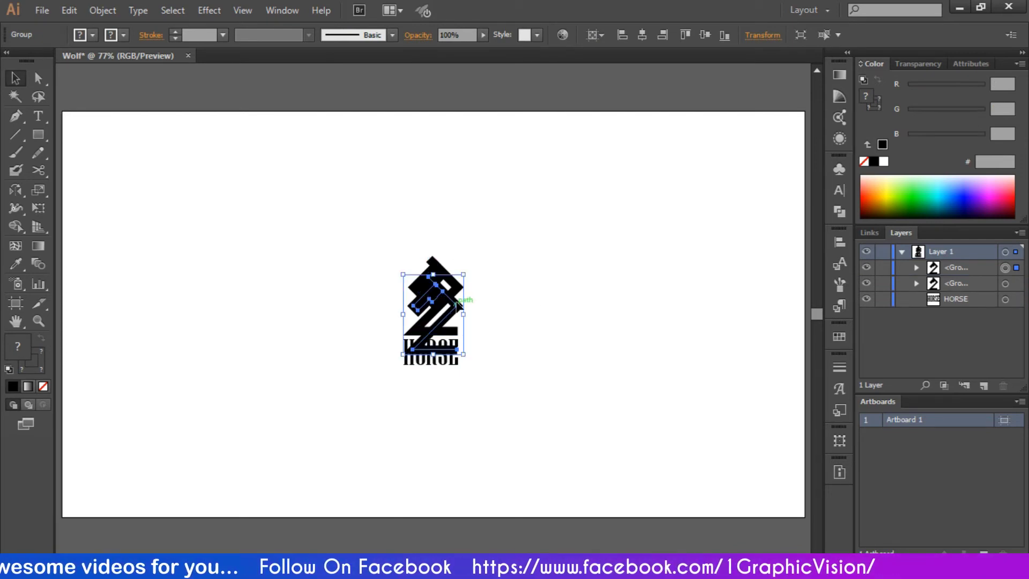
left_click_drag(457, 304, 267, 258)
Expand the copied horse's strokes into fills, unite its pieces into a single shape and deselect it
left_click(104, 10)
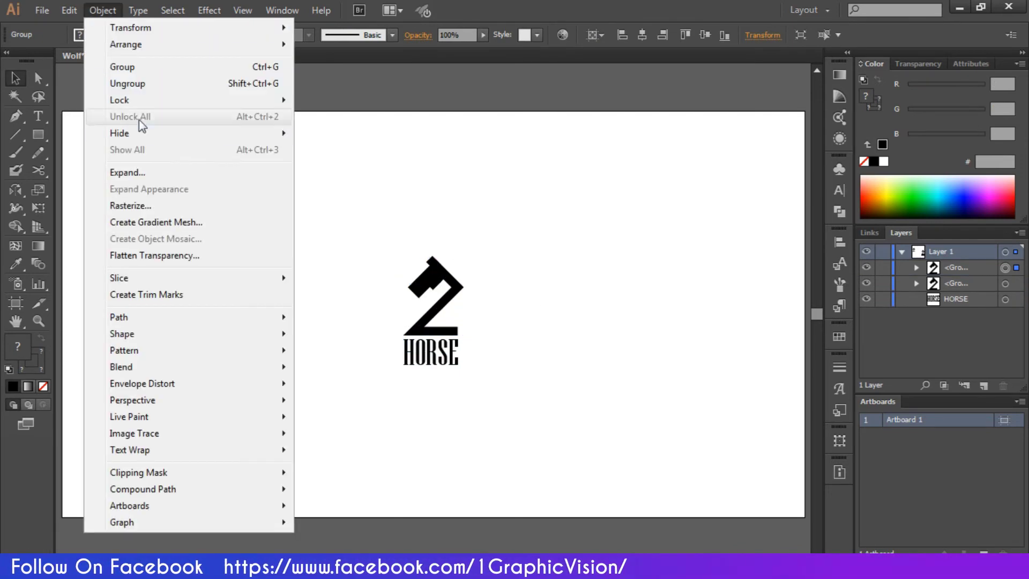
left_click(137, 172)
left_click(655, 315)
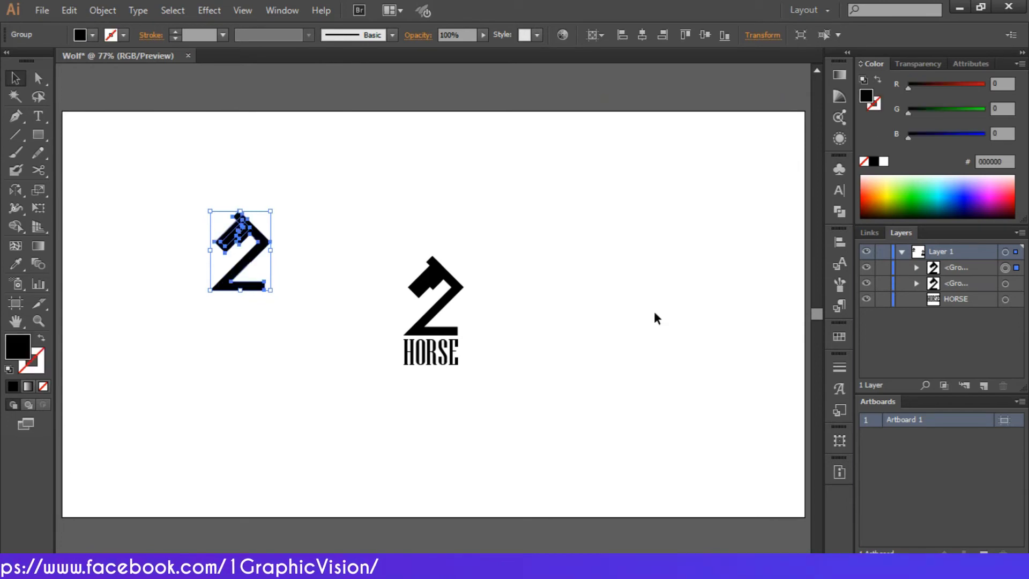
left_click(839, 211)
left_click(663, 194)
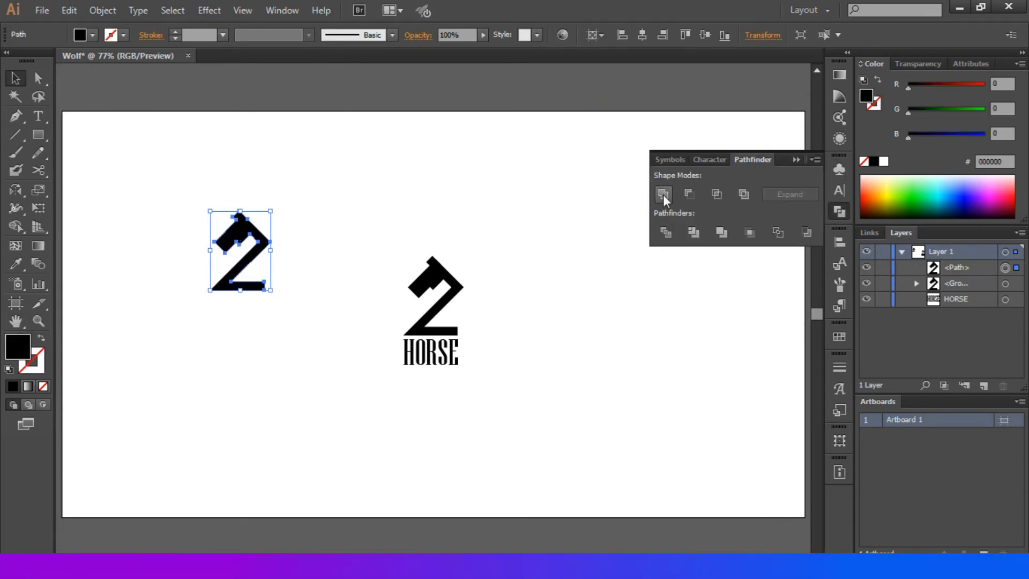
left_click(795, 159)
left_click(384, 204)
Move the merged horse copy closer to the original logo, keeping it on its left side
key("ctrl+=")
key("ctrl+=")
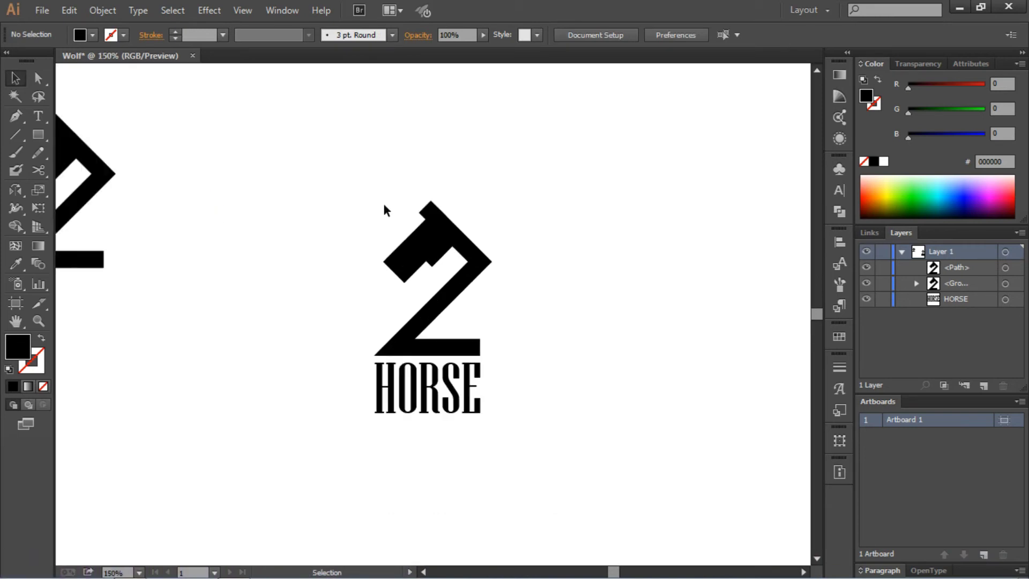
scroll(370, 200, "left", 3)
left_click_drag(147, 149, 317, 248)
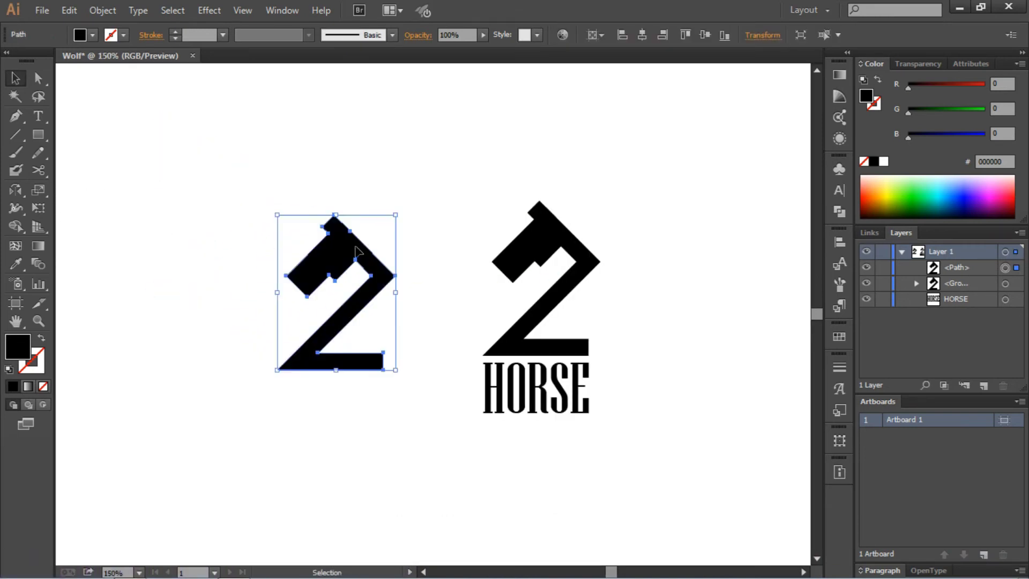
Round the two inner neck corners of the horse copy to their maximum so they form one smooth arc
key("ctrl+=")
key("ctrl+=")
scroll(421, 213, "left", 3)
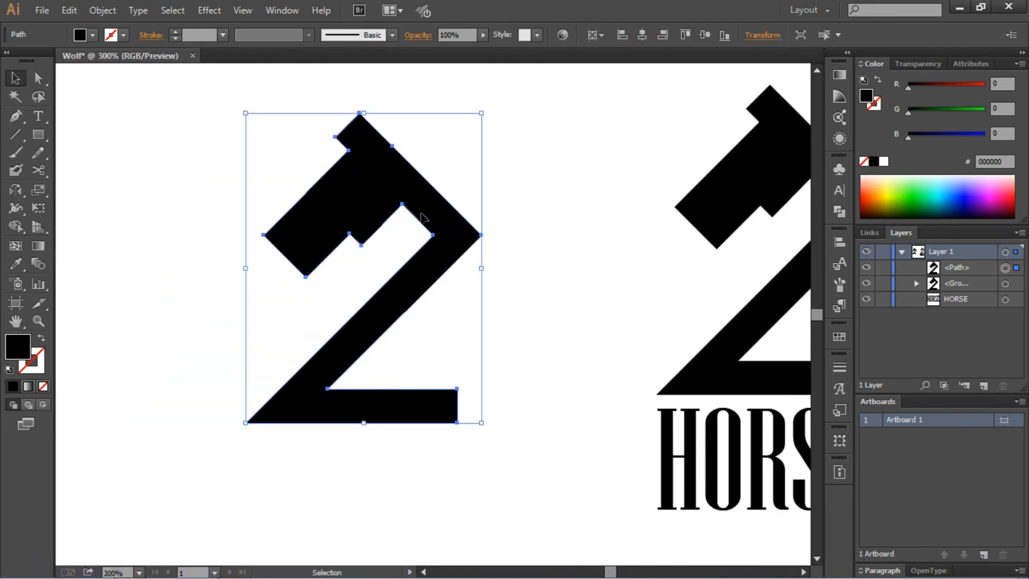
key("ctrl+shift+a")
key("a")
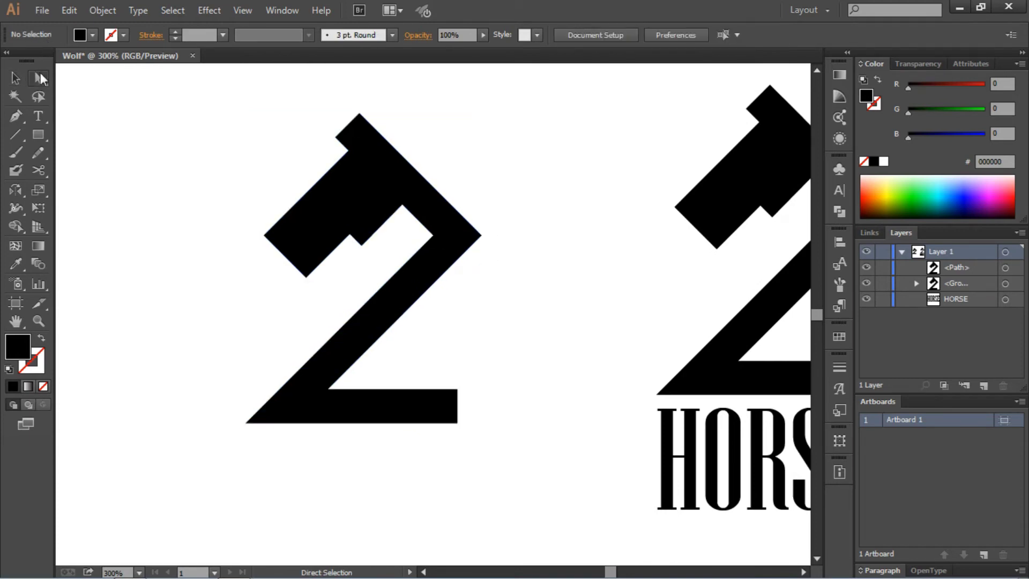
left_click(400, 209)
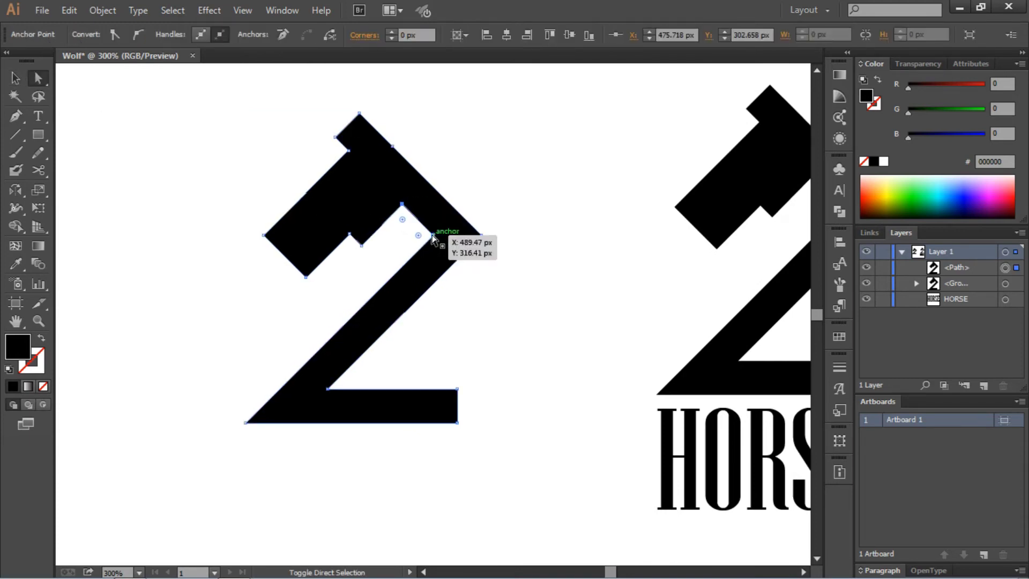
left_click_drag(402, 215, 544, 304)
left_click(551, 296)
Round the two small corners at the step under the horse copy's jaw and deselect the shape
scroll(516, 263, "down", 1)
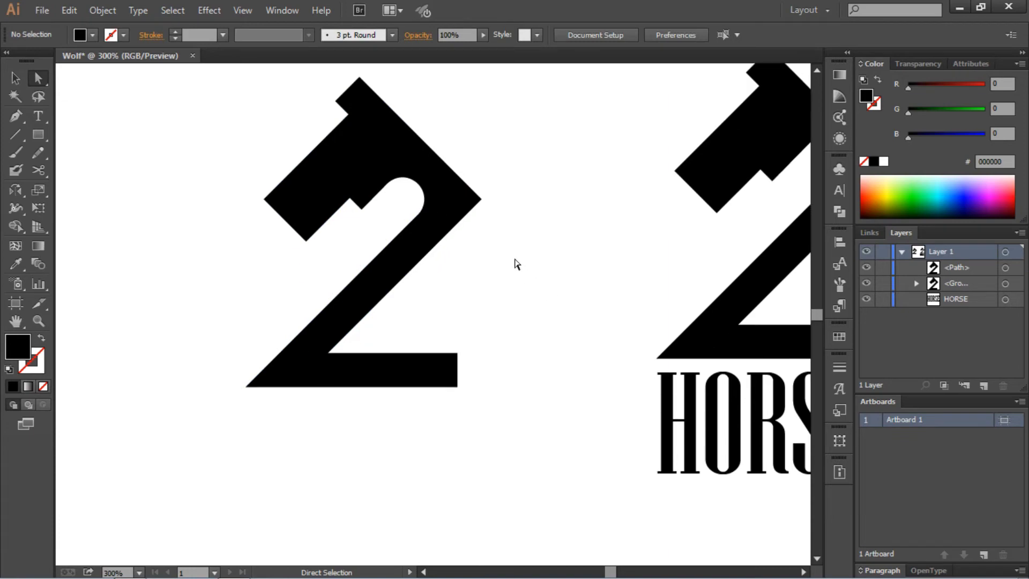
left_click(362, 209)
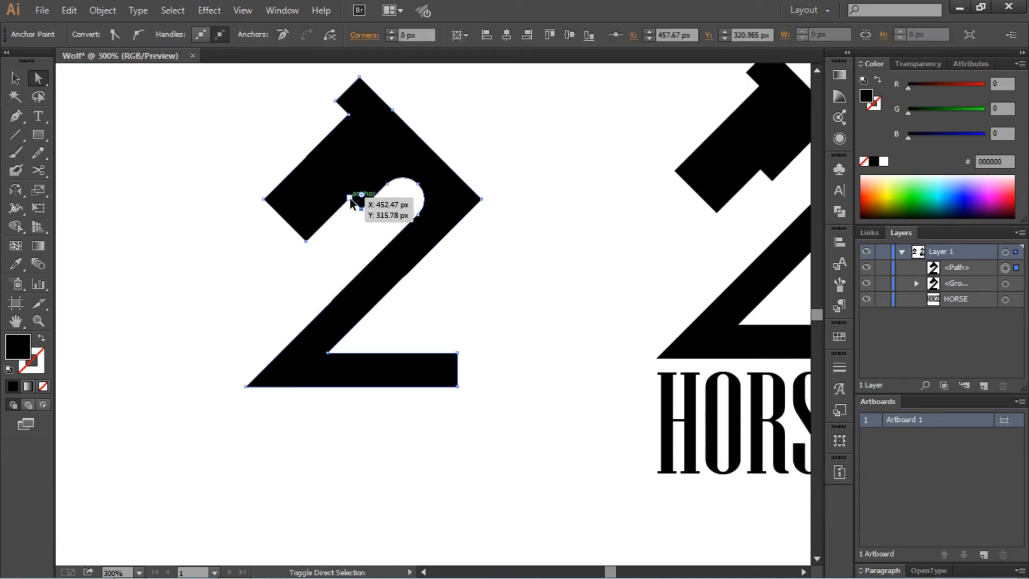
left_click_drag(359, 198, 414, 137)
left_click(524, 138)
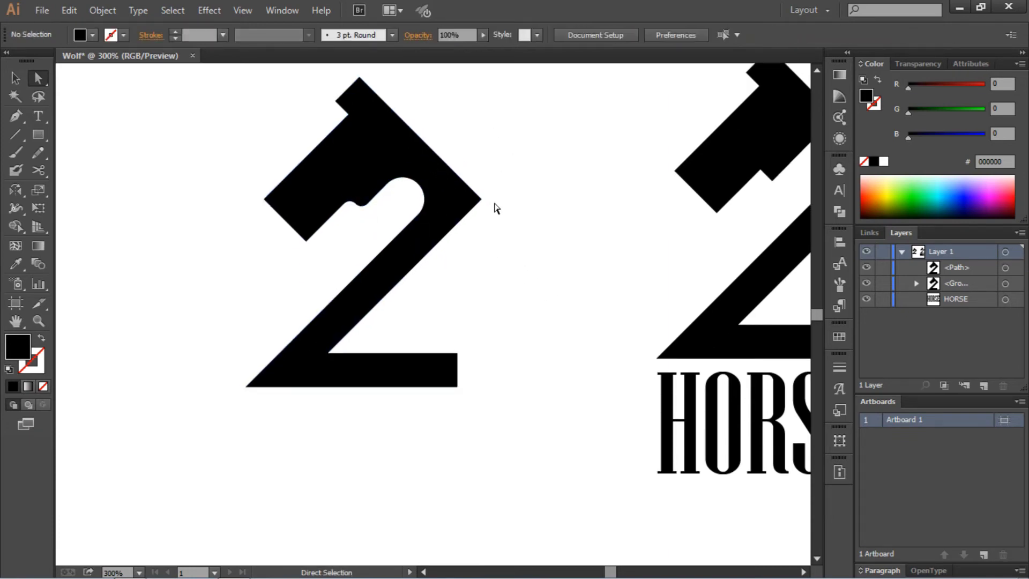
Round the inner corner below the ear on the horse copy's forehead and deselect the shape
scroll(494, 207, "up", 2)
left_click(347, 185)
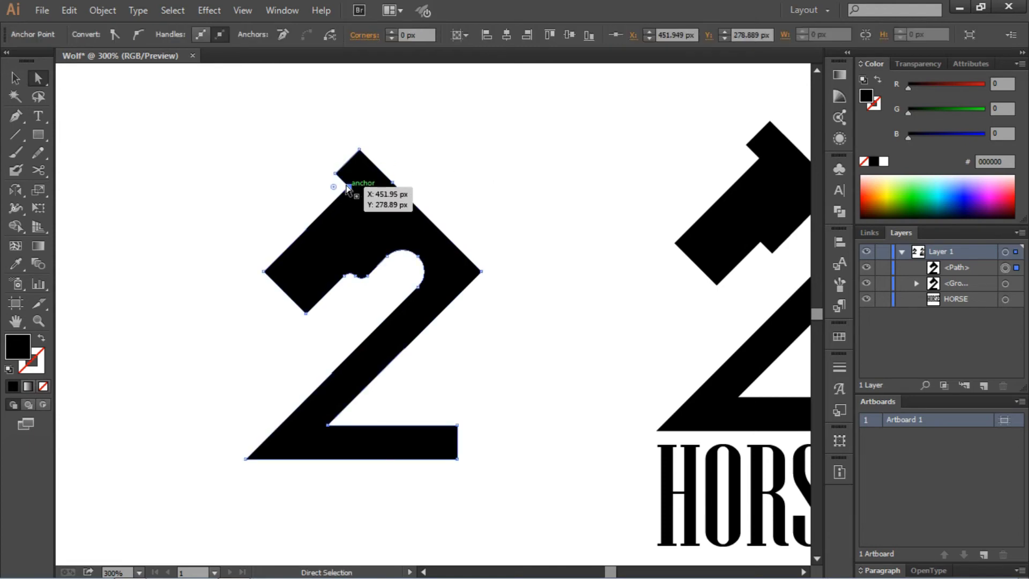
left_click_drag(340, 184, 249, 198)
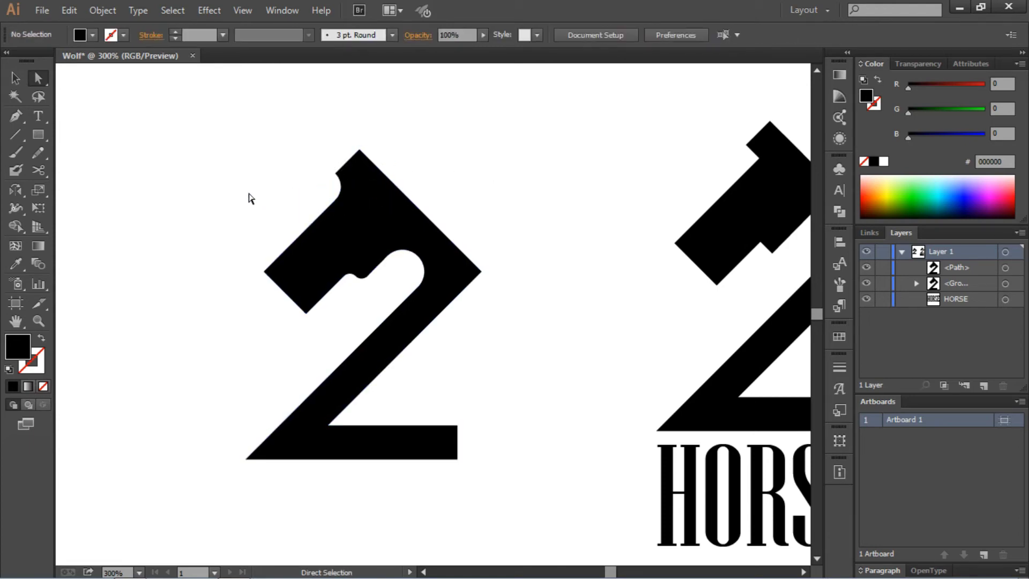
Round the outer corner at the back of the horse copy's neck to a radius of about 21 px
left_click(481, 272)
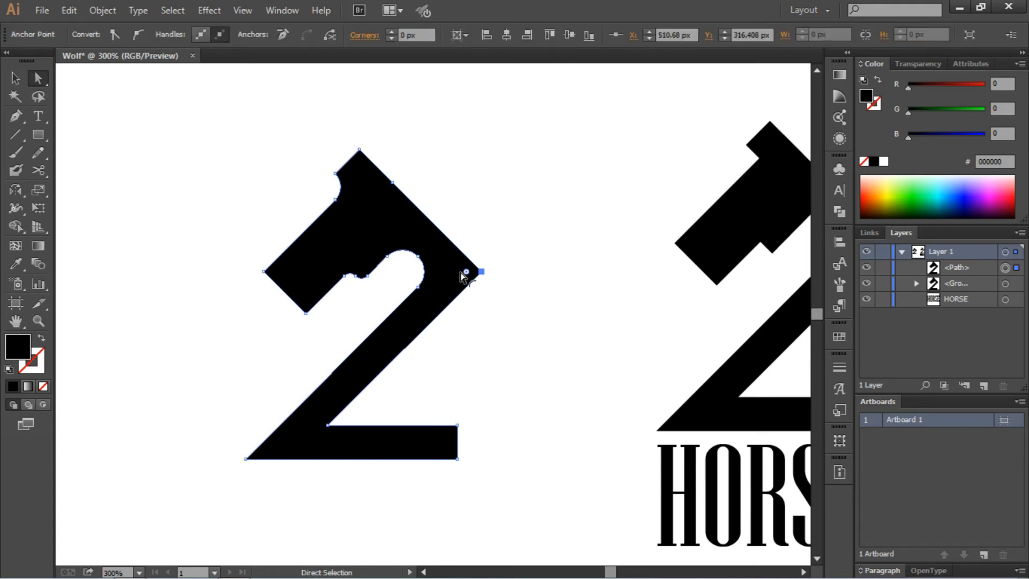
left_click_drag(461, 273, 414, 279)
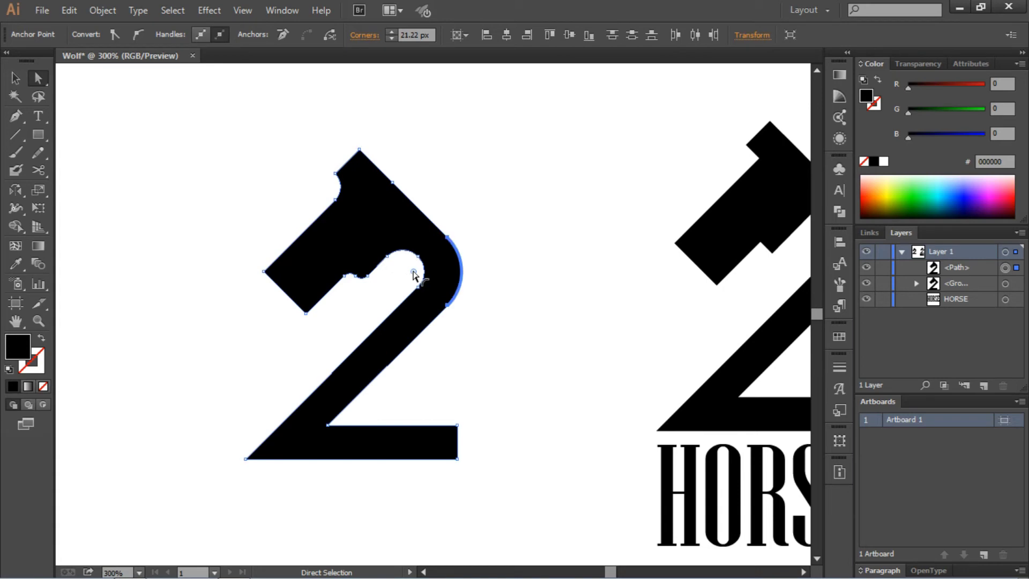
left_click(556, 296)
Delete the original sharp-cornered horse figure above the HORSE text
scroll(556, 296, "down", 1)
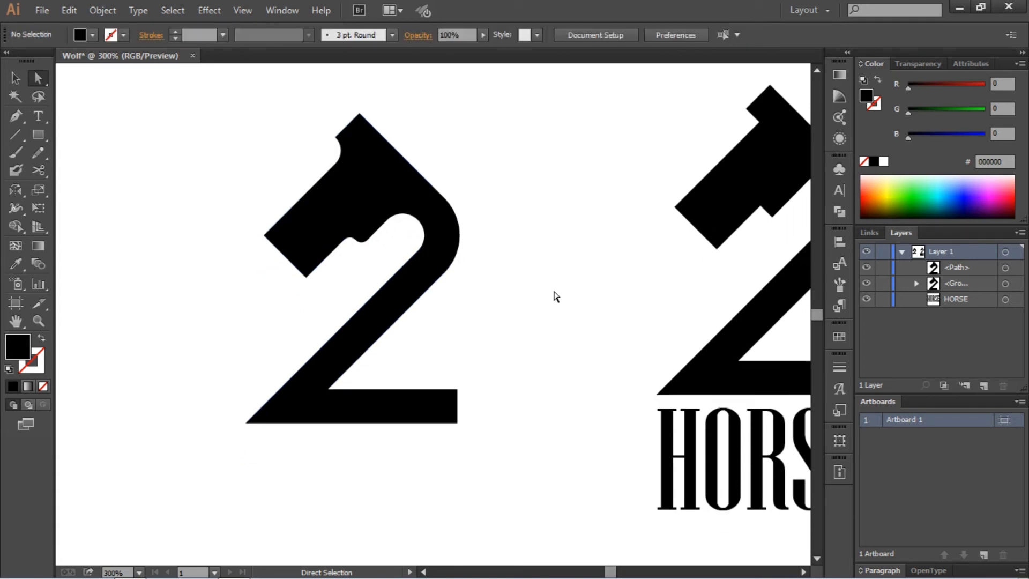
key("ctrl+minus")
key("ctrl+minus")
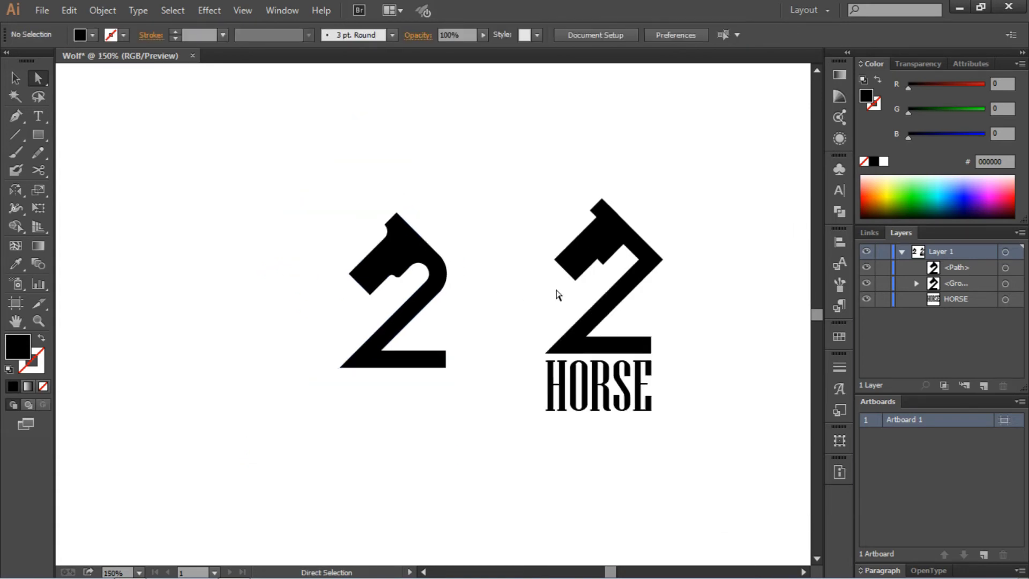
left_click(587, 245)
left_click(420, 211)
left_click(16, 79)
left_click(650, 239)
key("Delete")
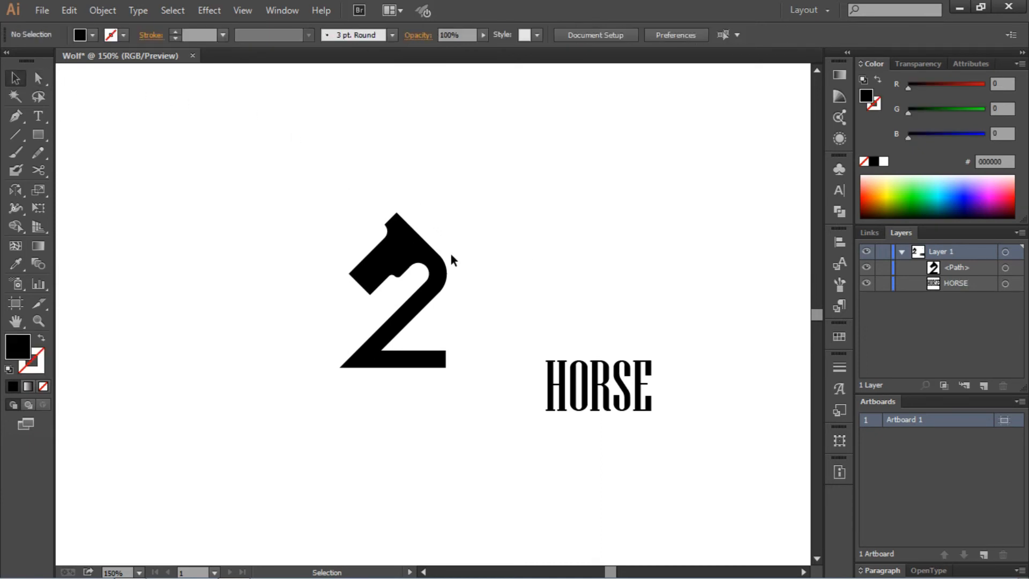
Centre the rounded horse horizontally on the artboard, fit it just above the HORSE text with its base matching the word's width, and deselect it
left_click(443, 263)
left_click(641, 35)
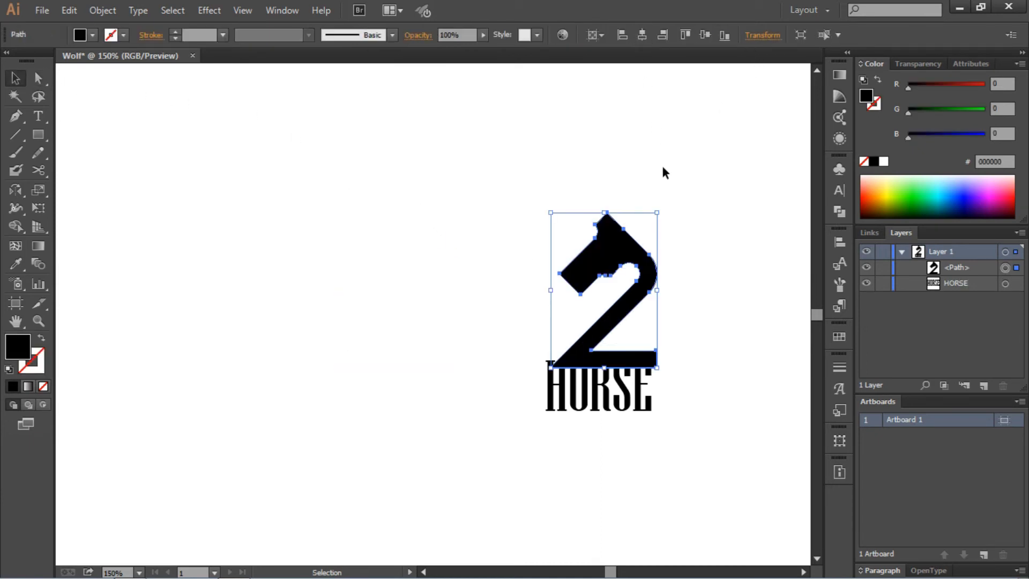
left_click_drag(611, 262, 606, 248)
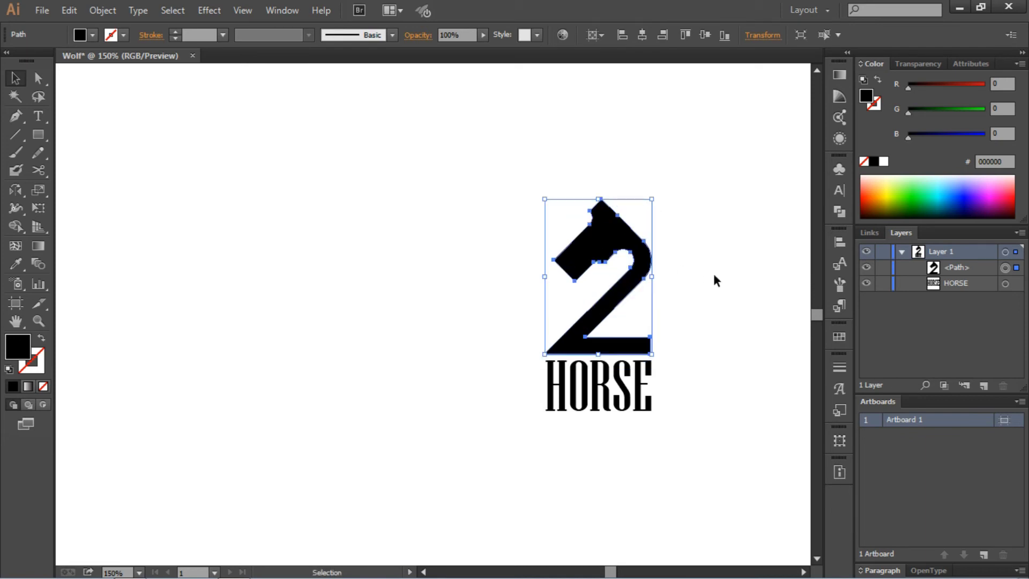
key("Right")
left_click(696, 239)
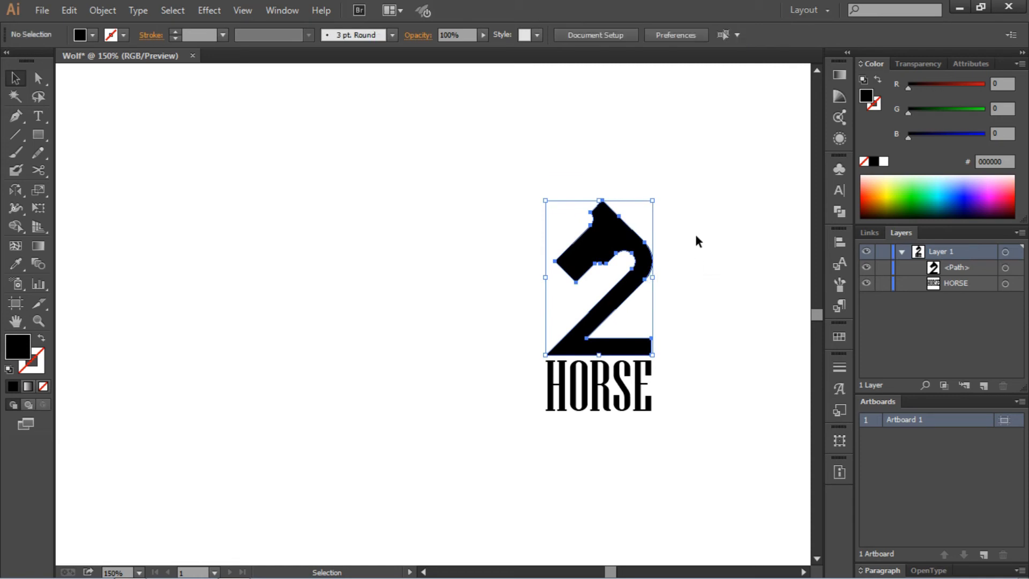
Group the rounded horse with the HORSE text, centre the group horizontally on the artboard and deselect it
left_click_drag(714, 156, 480, 454)
right_click(590, 342)
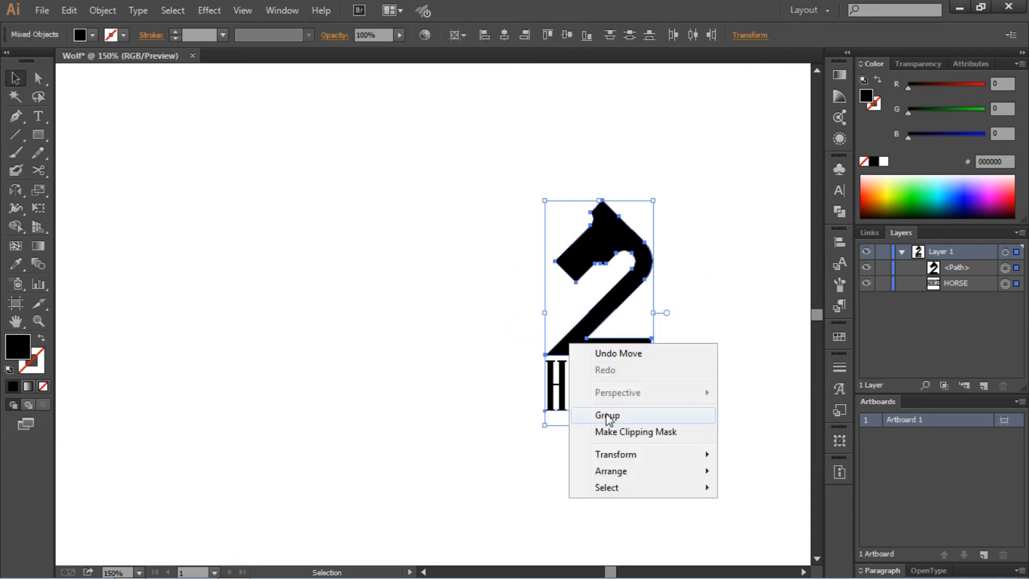
left_click(604, 414)
left_click(629, 115)
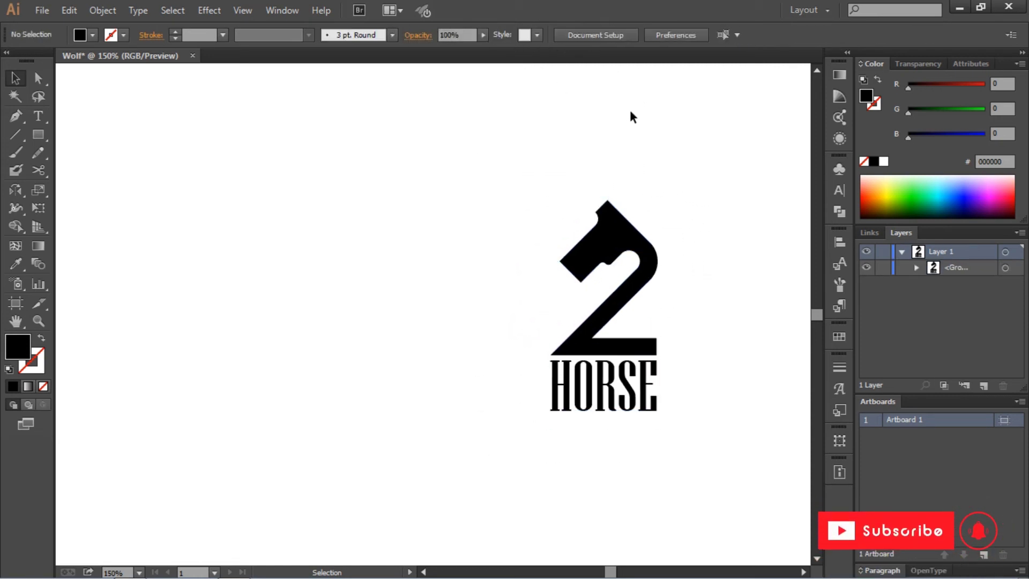
key("ctrl+0")
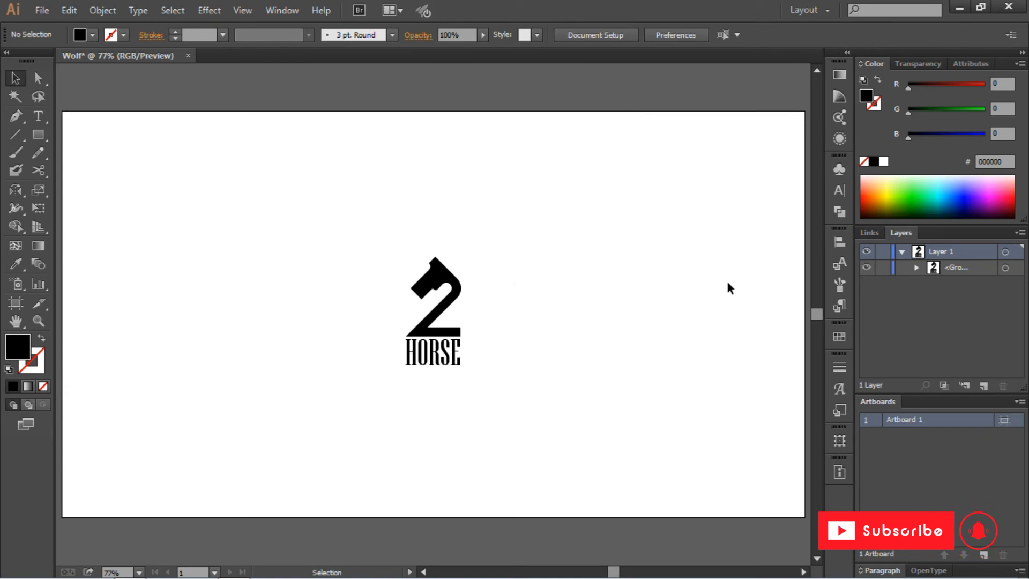